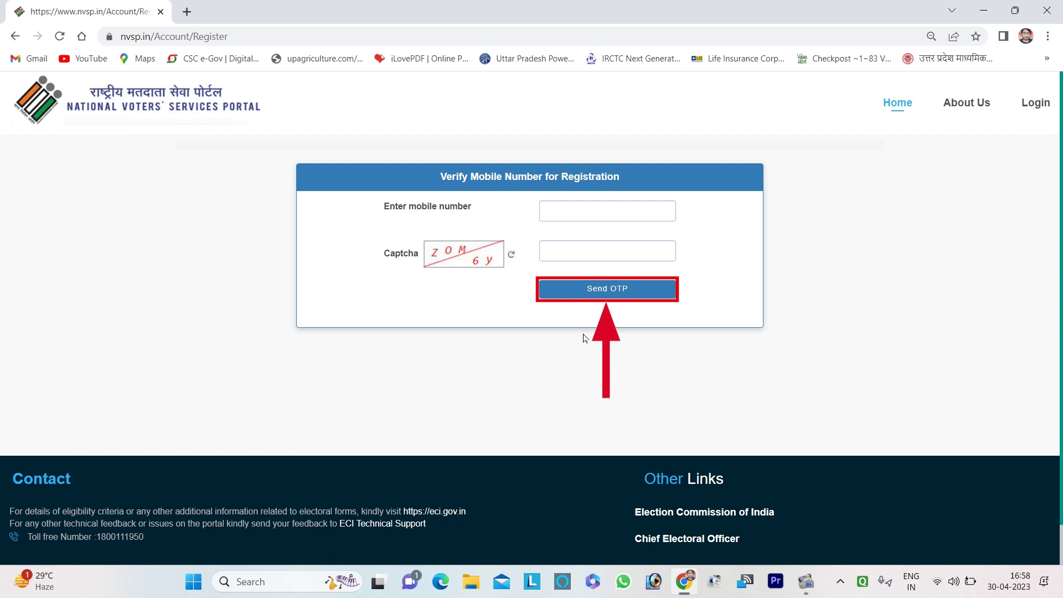
Leave mobile registration and go to the account login page
{"action": "left_click", "coordinate": [1034, 109]}
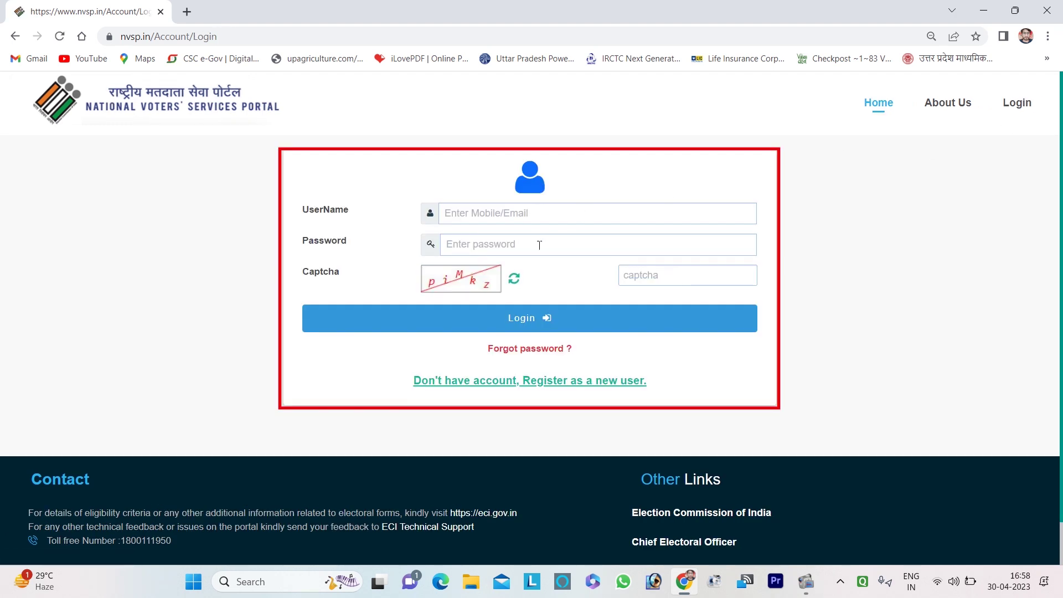
Sign in with the account mobile number, saved password and captcha, then scroll to the Welcome panel
{"action": "left_click", "coordinate": [532, 215]}
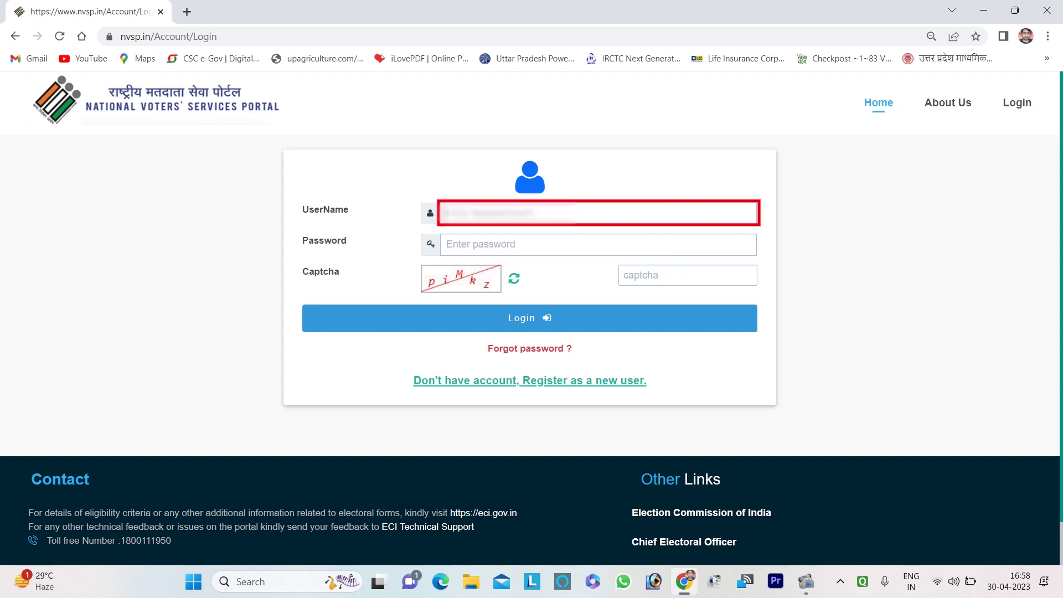
{"action": "left_click", "coordinate": [527, 239]}
{"action": "key", "text": "ctrl+v"}
{"action": "left_click", "coordinate": [637, 271]}
{"action": "left_click", "coordinate": [557, 320]}
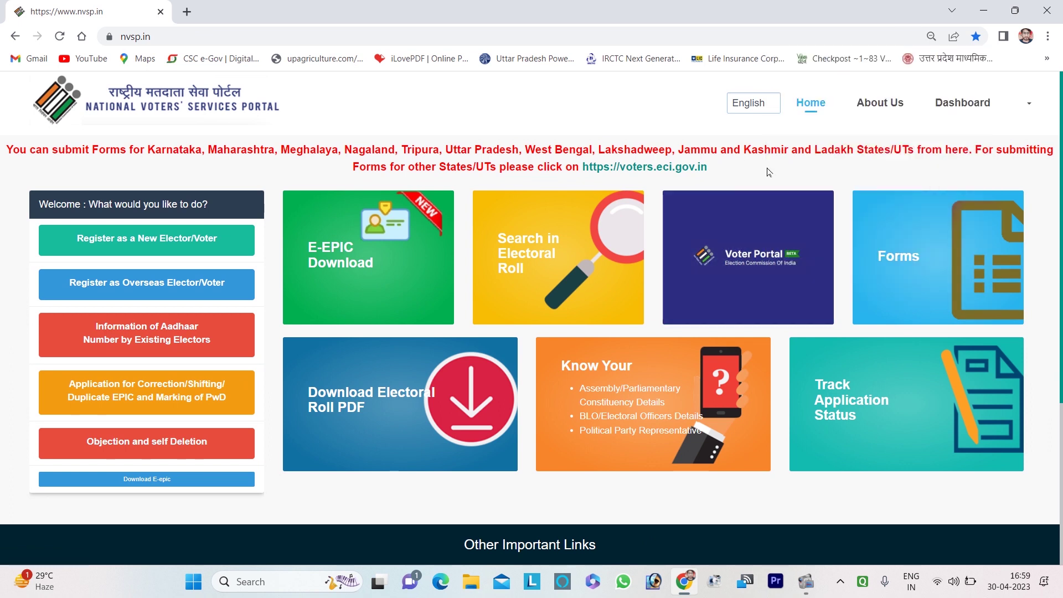
{"action": "scroll", "coordinate": [181, 168], "scroll_direction": "down", "scroll_amount": 1}
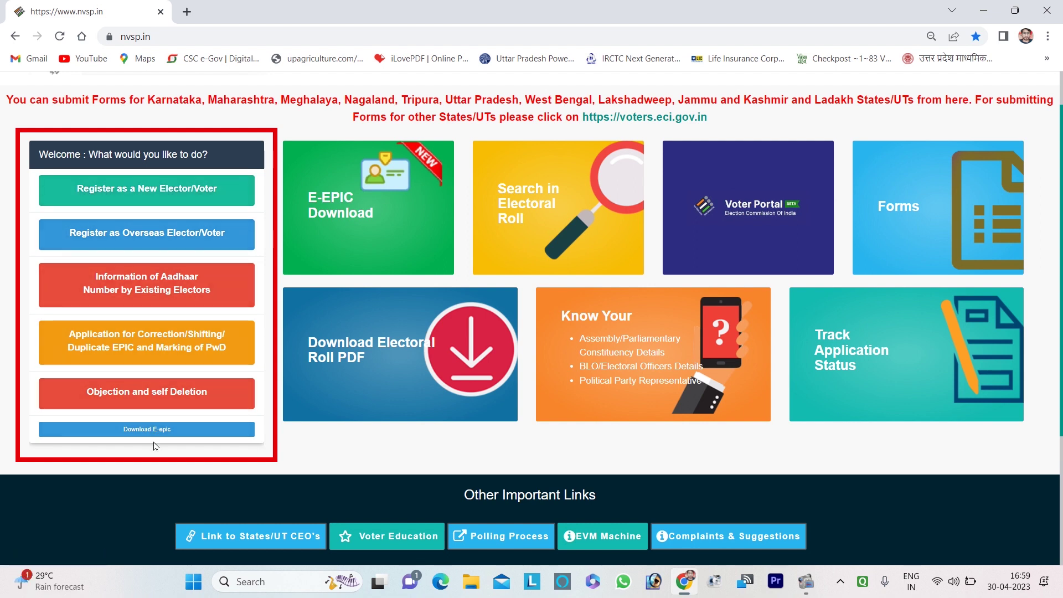
Choose 'Register as a New Elector/Voter' and open the Form 6 application
{"action": "left_click", "coordinate": [140, 196]}
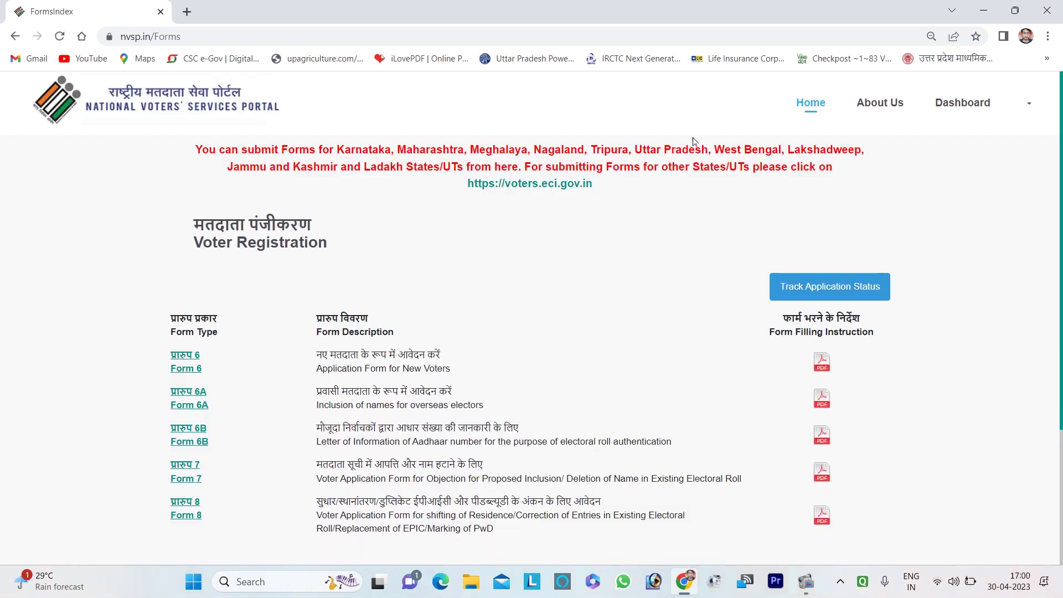
{"action": "scroll", "coordinate": [1061, 202], "scroll_direction": "down", "scroll_amount": 1}
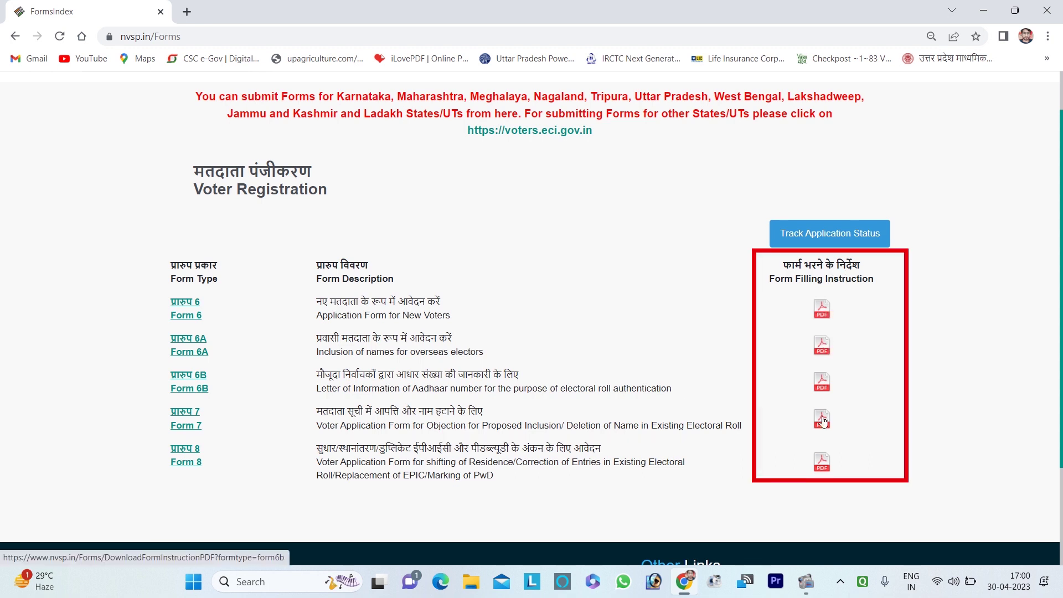
{"action": "scroll", "coordinate": [833, 377], "scroll_direction": "up", "scroll_amount": 1}
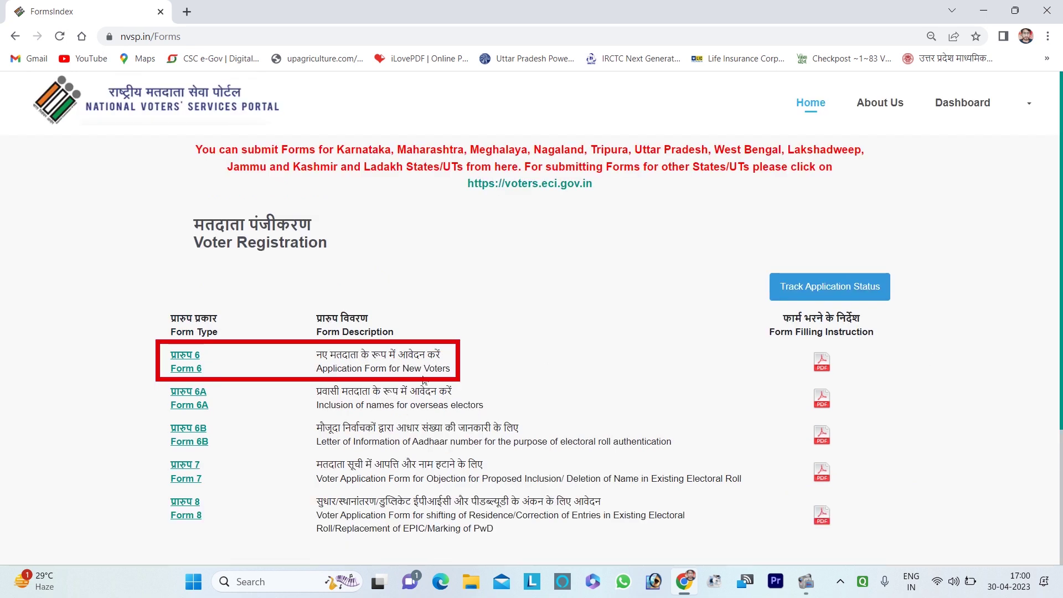
{"action": "left_click", "coordinate": [189, 358]}
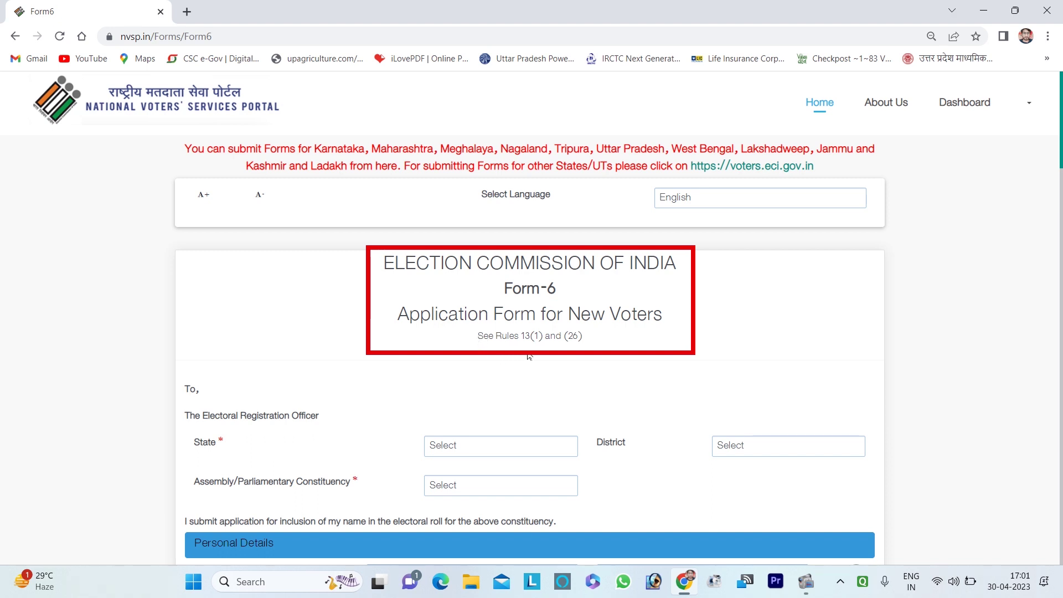
Keep the form language English and set the state to Uttar Pradesh
{"action": "left_click", "coordinate": [761, 199]}
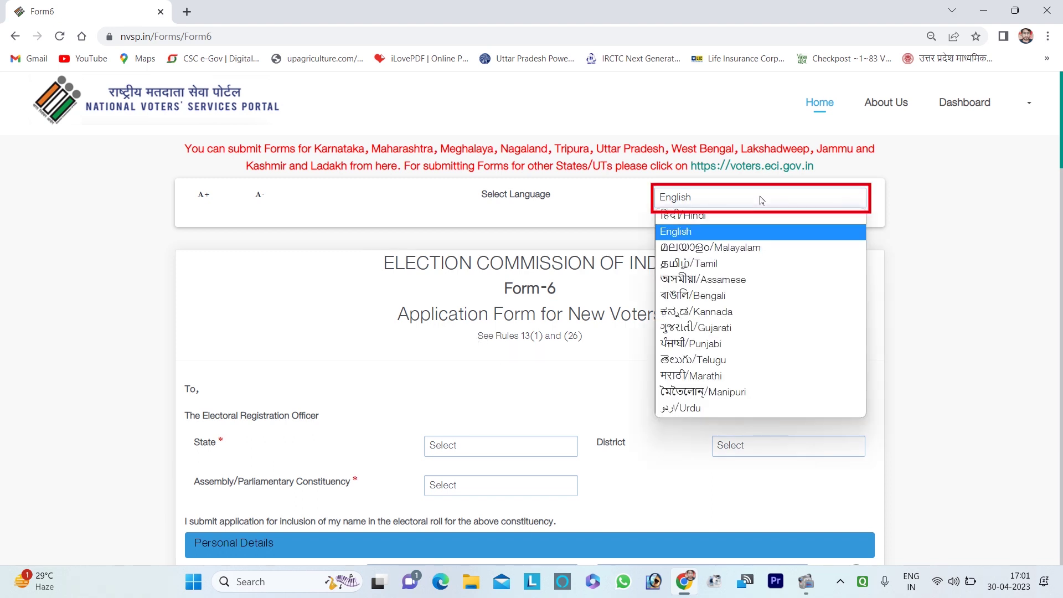
{"action": "left_click", "coordinate": [909, 287]}
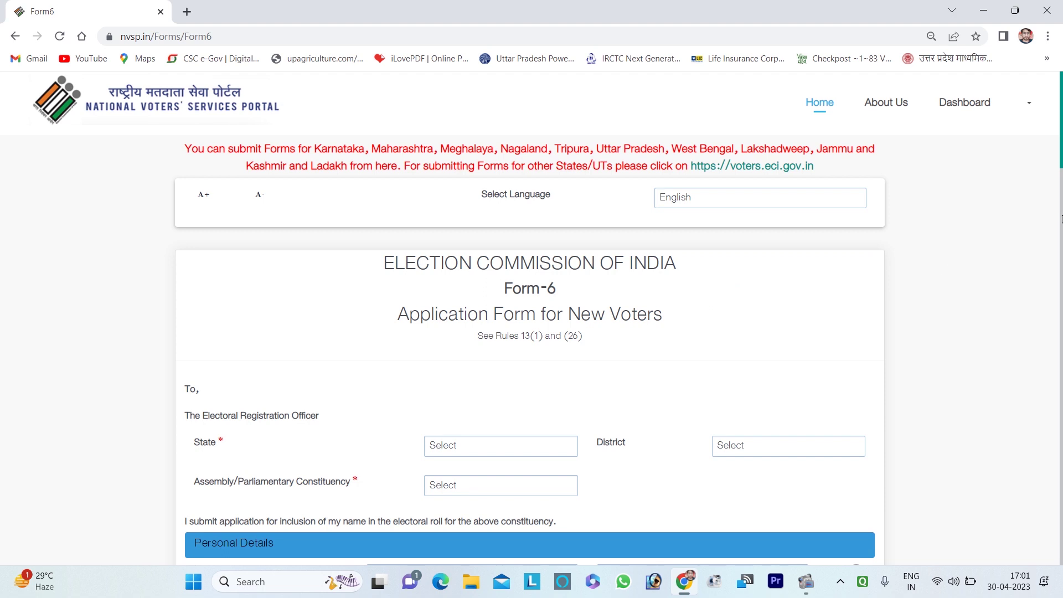
{"action": "scroll", "coordinate": [1062, 147], "scroll_direction": "down", "scroll_amount": 3}
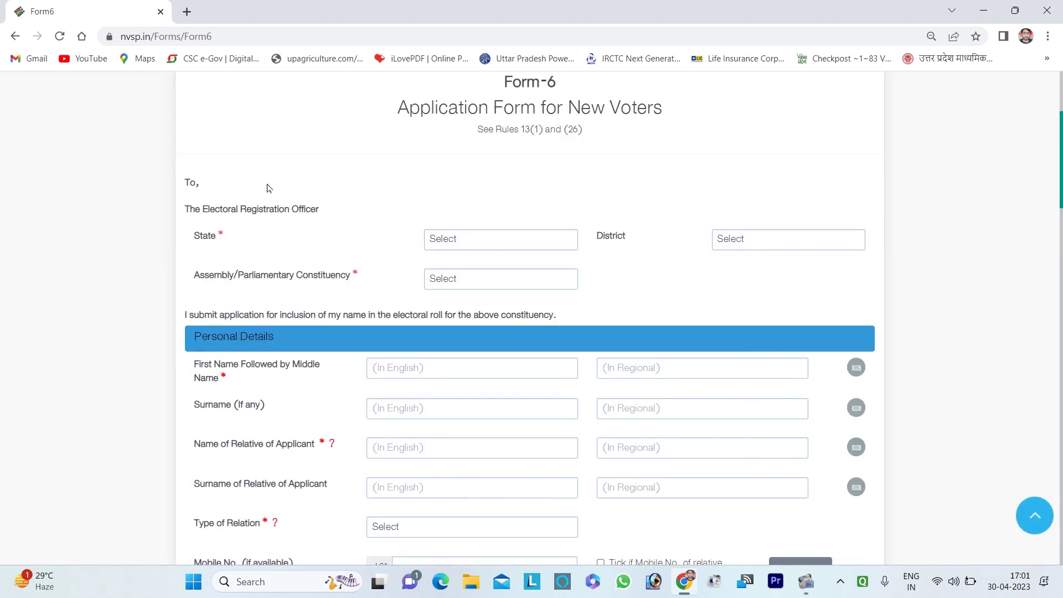
{"action": "left_click", "coordinate": [437, 243]}
{"action": "key", "text": "u"}
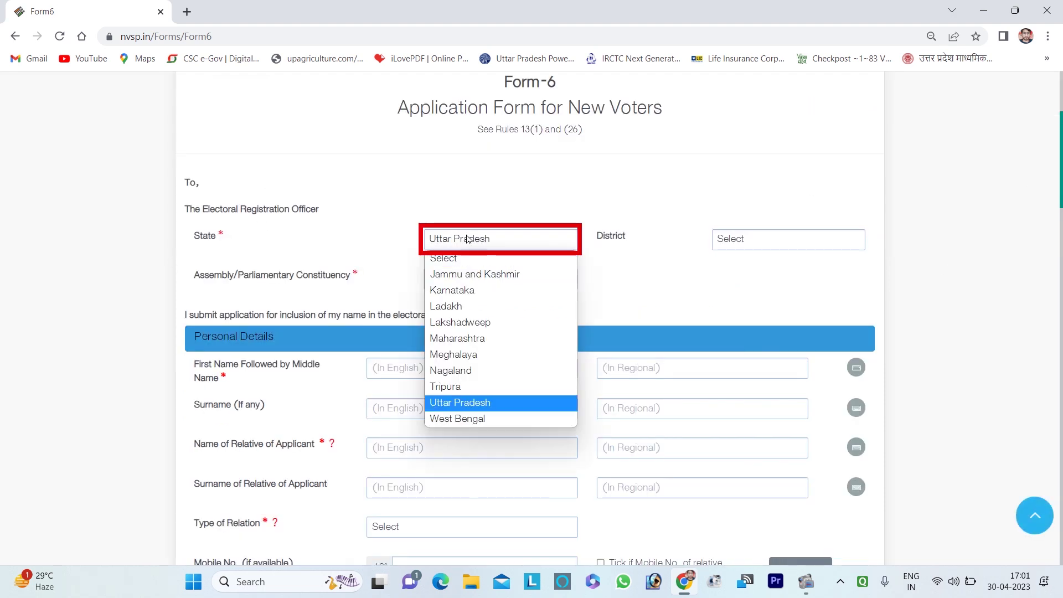
{"action": "key", "text": "Return"}
Set the district to Kannauj and the constituency to Tirwa
{"action": "left_click", "coordinate": [757, 242]}
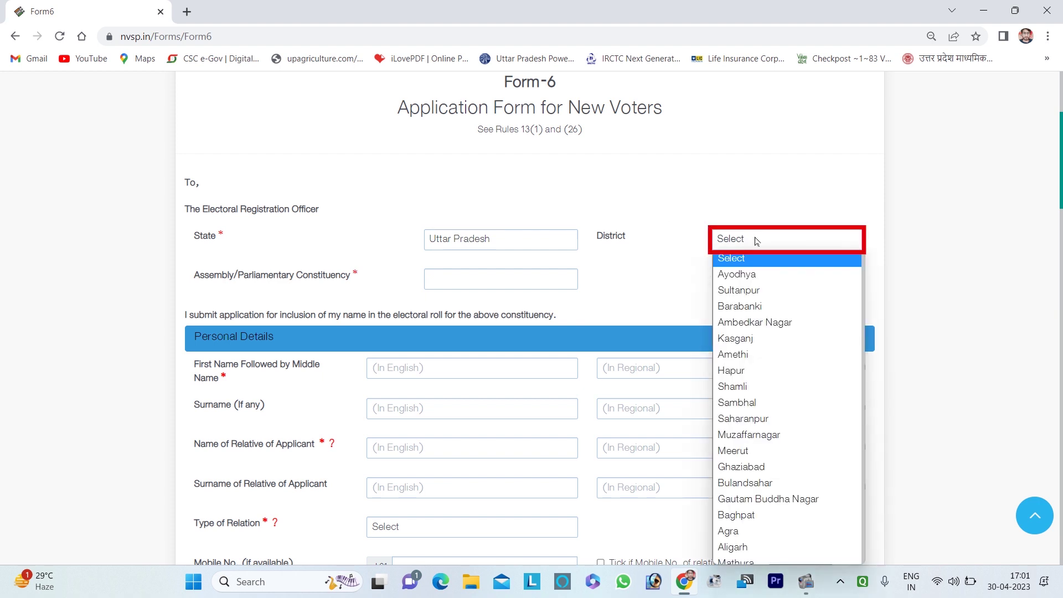
{"action": "type", "text": "kan"}
{"action": "key", "text": "Return"}
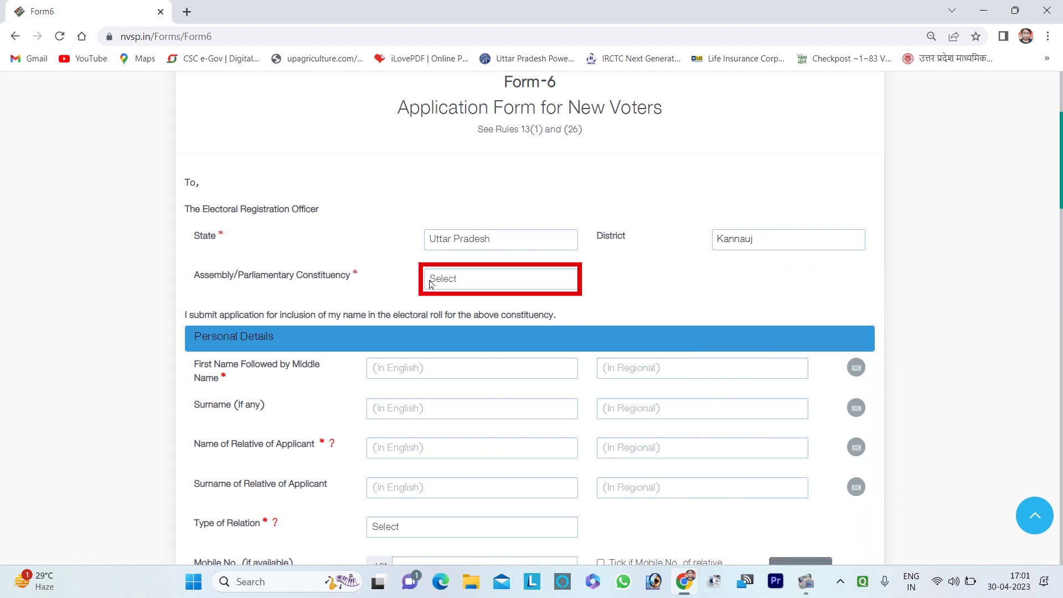
{"action": "left_click", "coordinate": [453, 284]}
{"action": "type", "text": "t"}
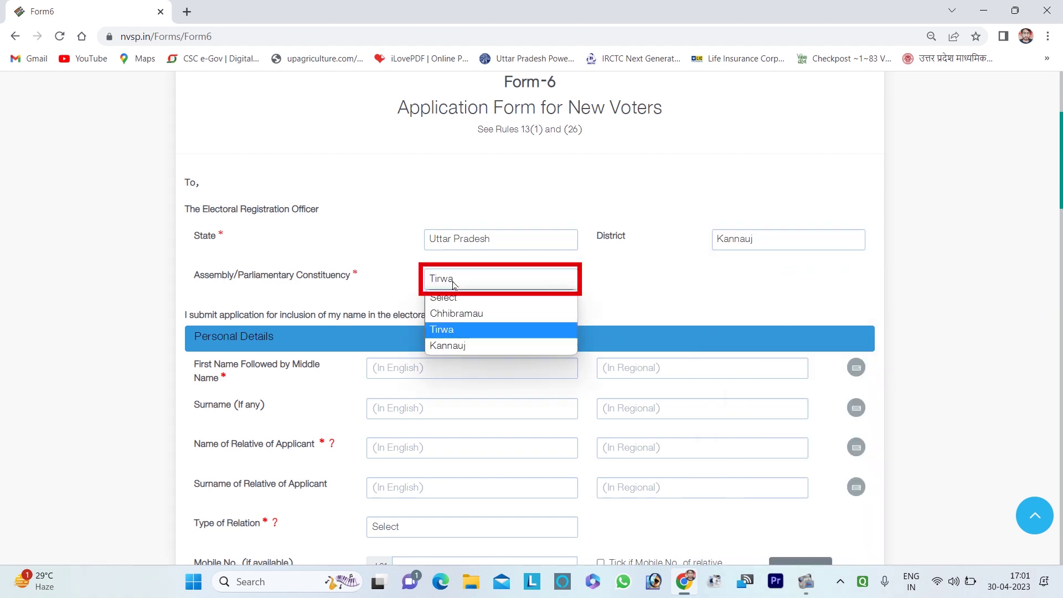
{"action": "key", "text": "Return"}
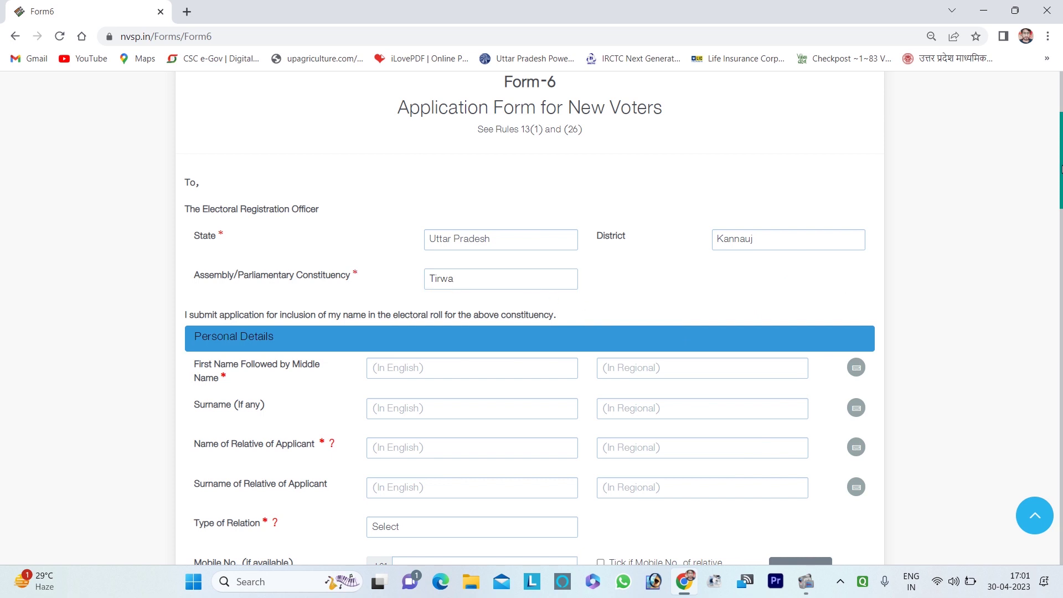
{"action": "scroll", "coordinate": [418, 150], "scroll_direction": "down", "scroll_amount": 2}
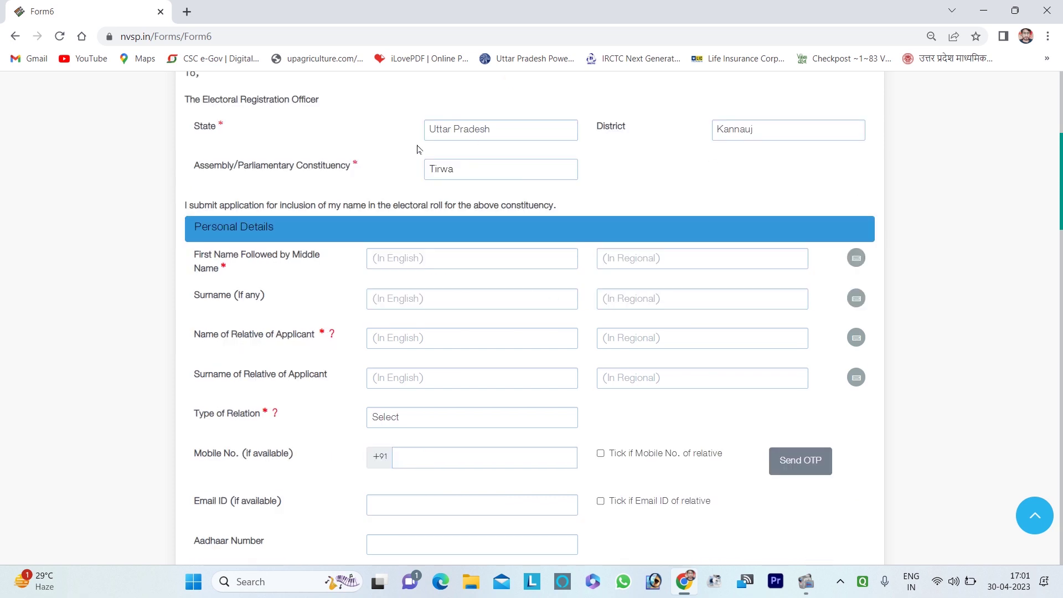
Enter the applicant's first name and the relative's name and surname
{"action": "left_click", "coordinate": [402, 254]}
{"action": "type", "text": "Ram"}
{"action": "key", "text": "Tab"}
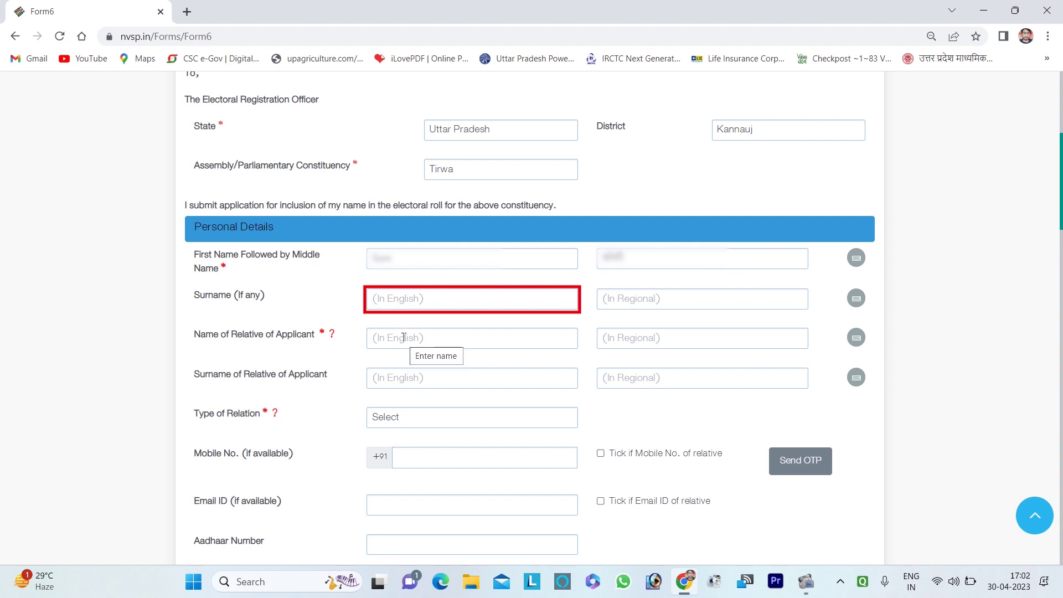
{"action": "left_click", "coordinate": [436, 342]}
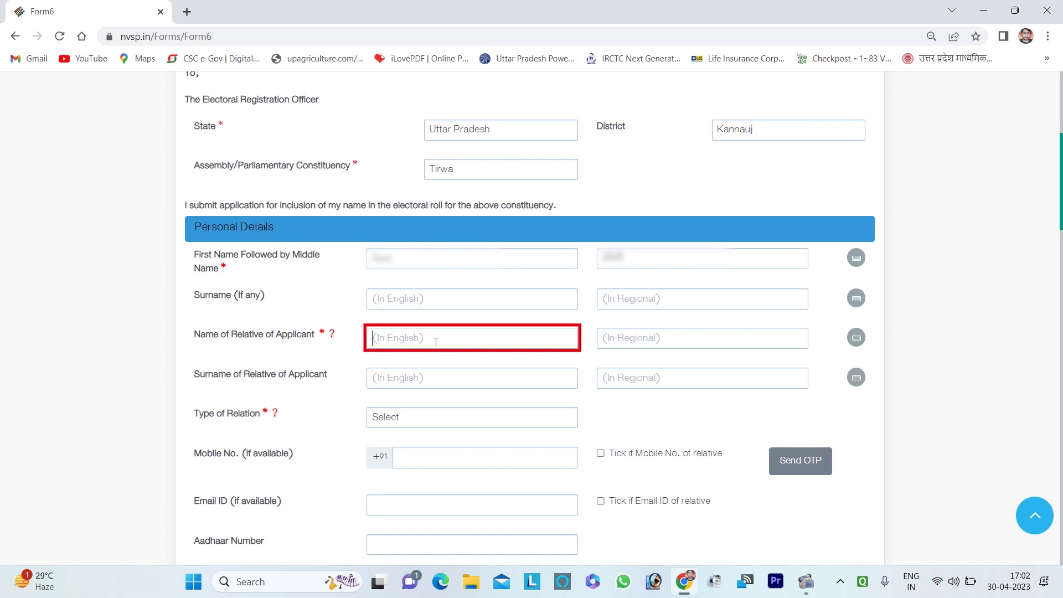
{"action": "scroll", "coordinate": [436, 341], "scroll_direction": "down", "scroll_amount": 1}
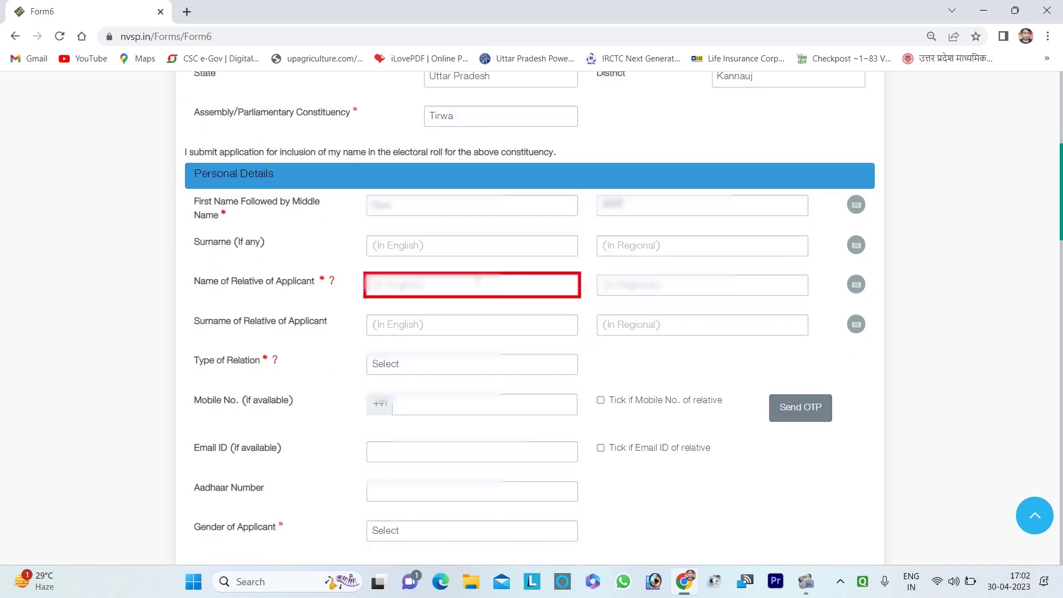
{"action": "left_click", "coordinate": [421, 359]}
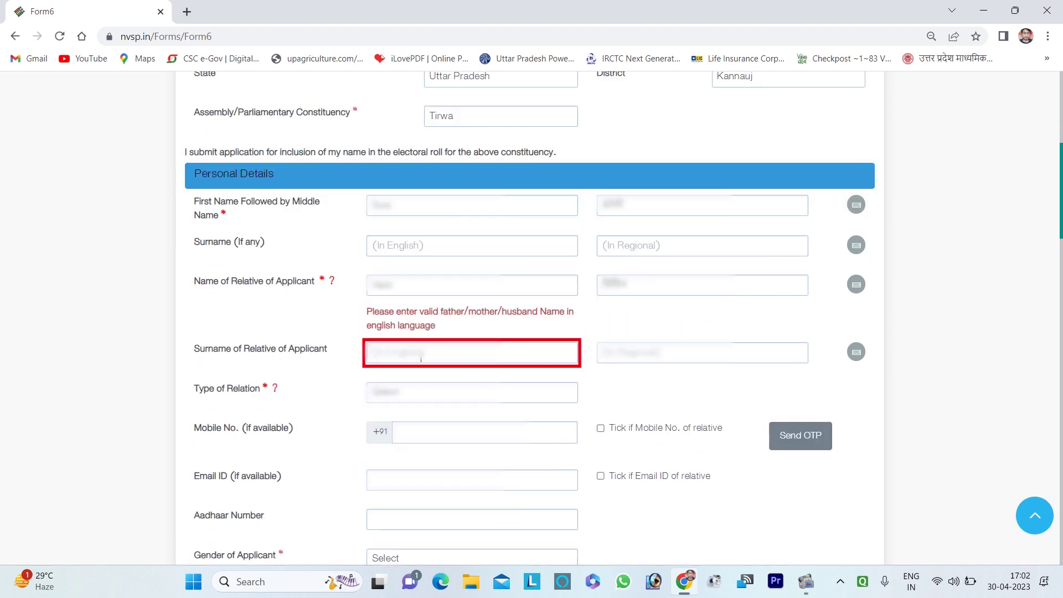
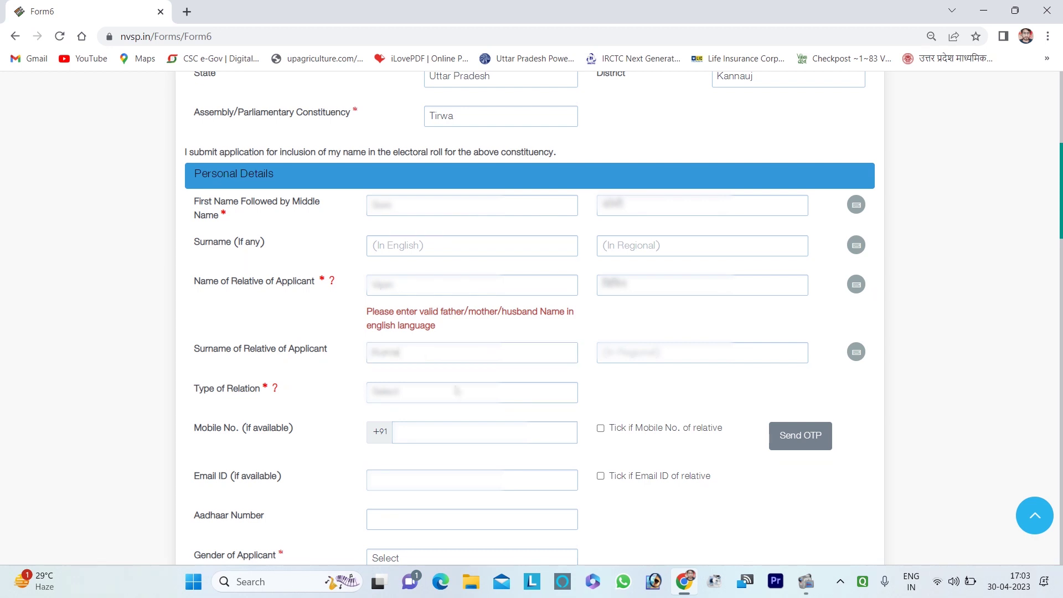
Set the type of relation to Husband
{"action": "left_click", "coordinate": [451, 392]}
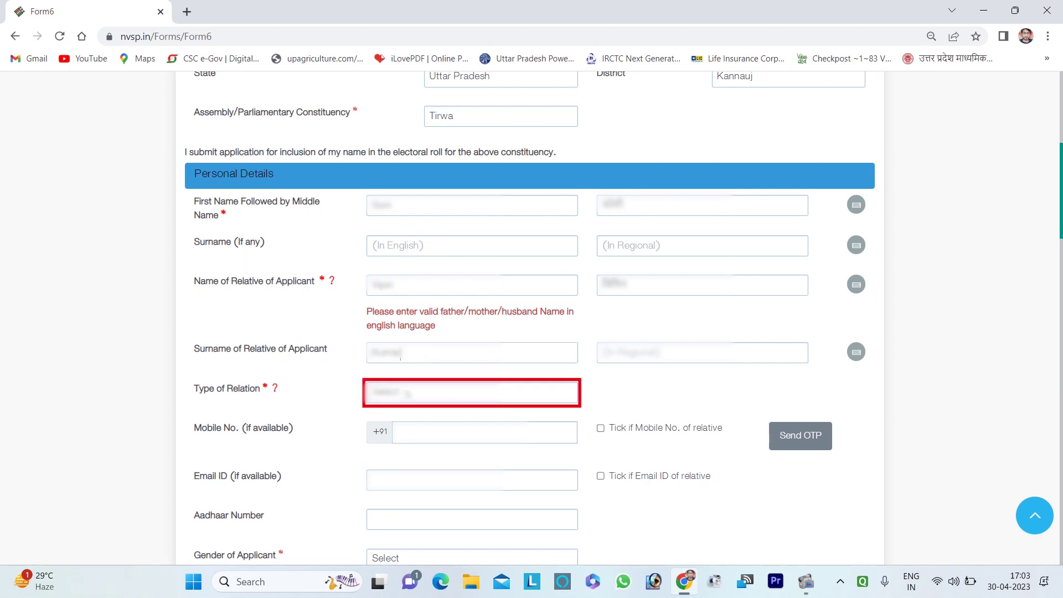
{"action": "left_click", "coordinate": [407, 394]}
{"action": "key", "text": "Down"}
{"action": "key", "text": "Down"}
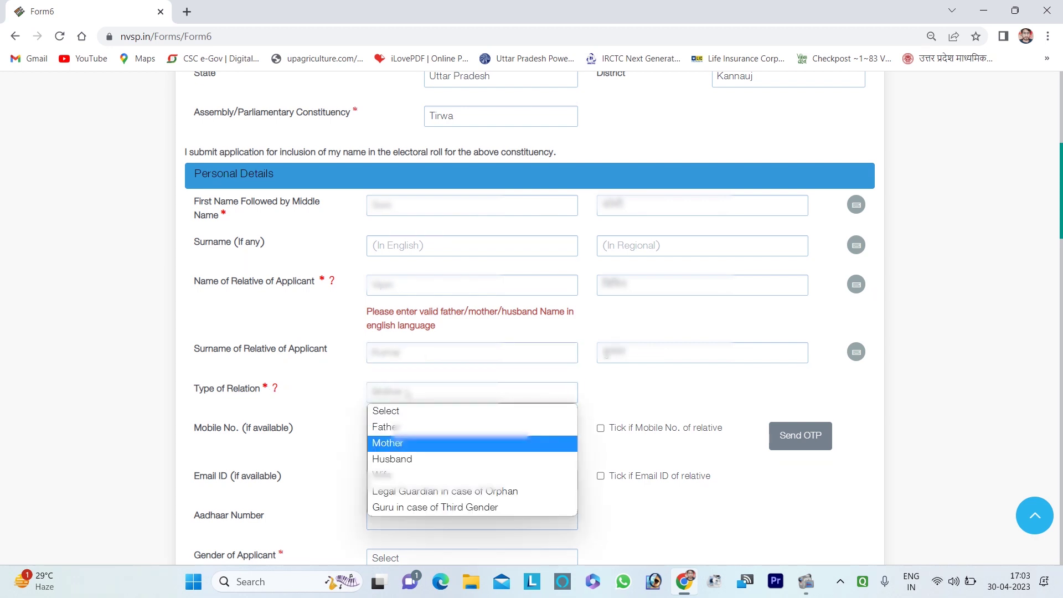
{"action": "key", "text": "Down"}
{"action": "key", "text": "Down"}
{"action": "key", "text": "Down"}
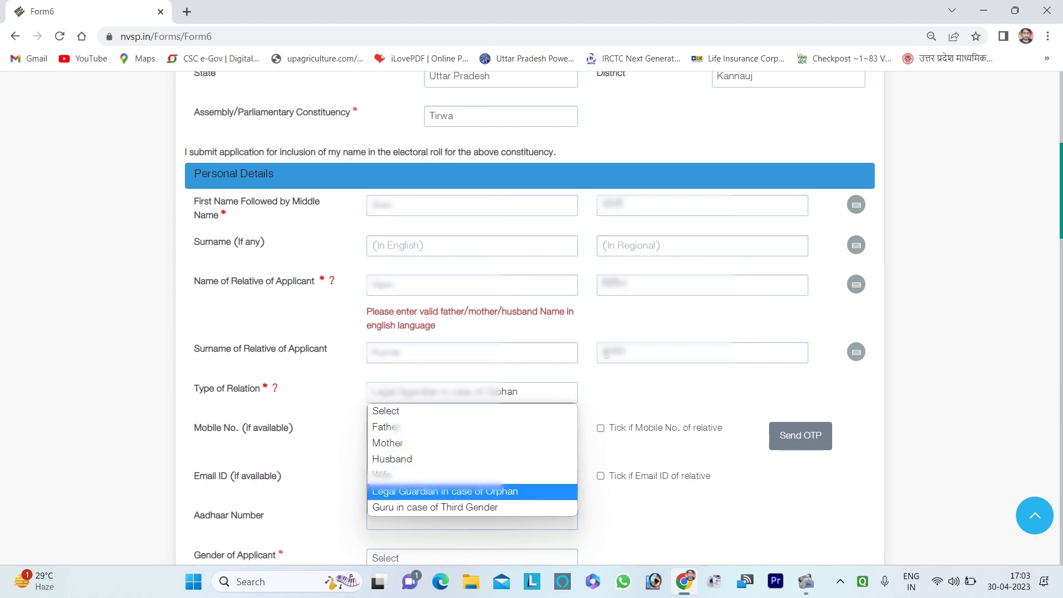
{"action": "key", "text": "Down"}
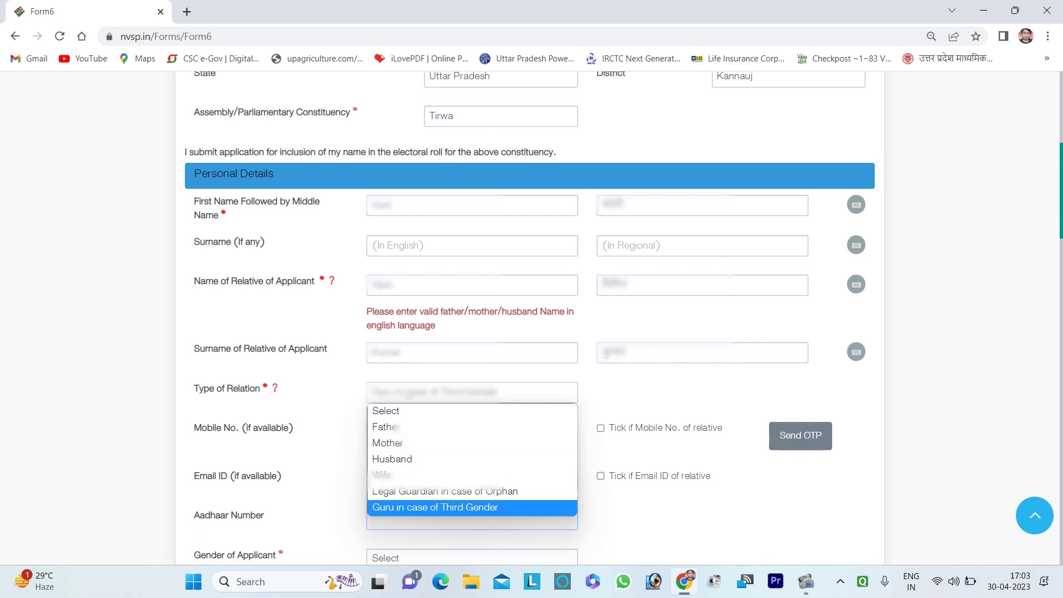
{"action": "key", "text": "Up"}
{"action": "key", "text": "Up"}
{"action": "key", "text": "Up"}
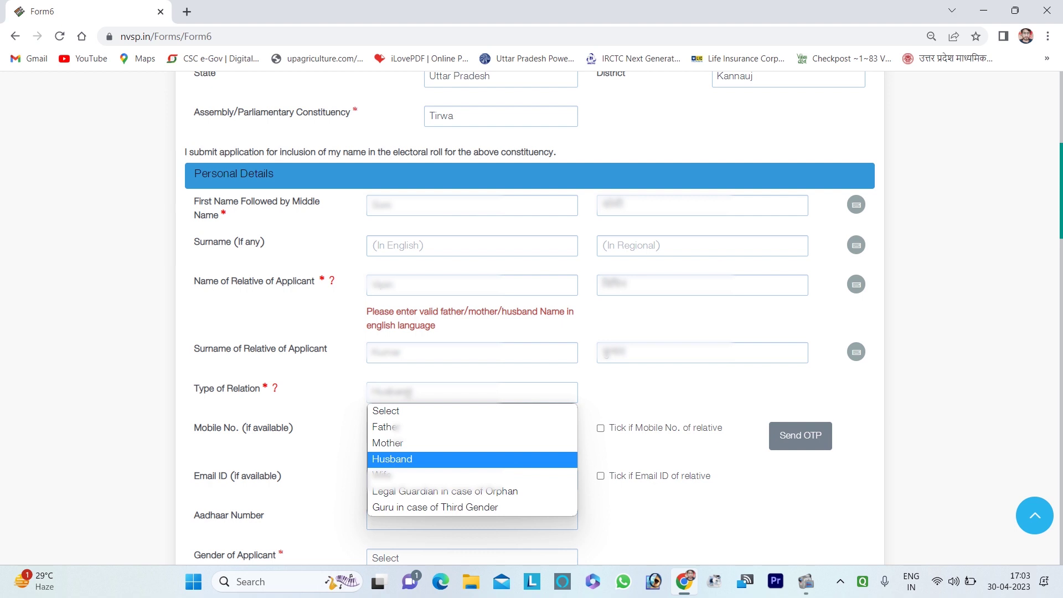
{"action": "key", "text": "Return"}
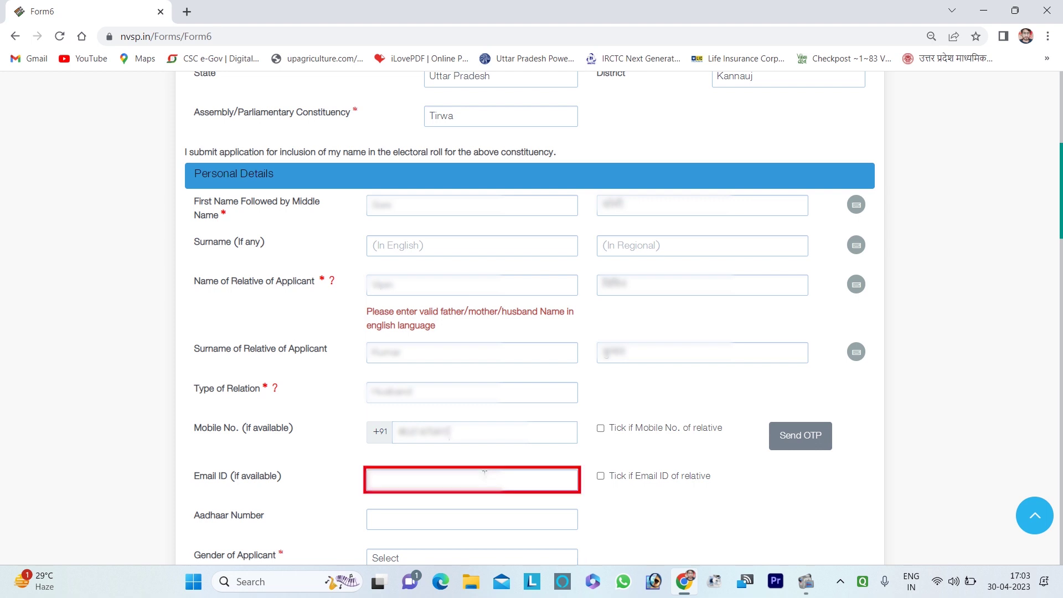
Fill in the e-mail and mark both the mobile and e-mail as the relative's
{"action": "left_click", "coordinate": [467, 474]}
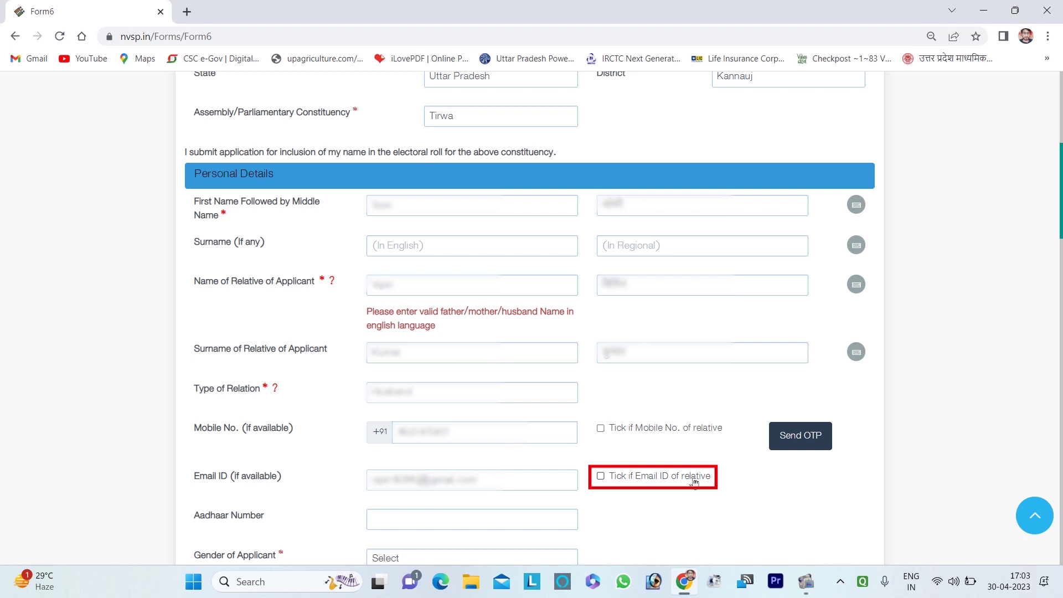
{"action": "left_click", "coordinate": [602, 430]}
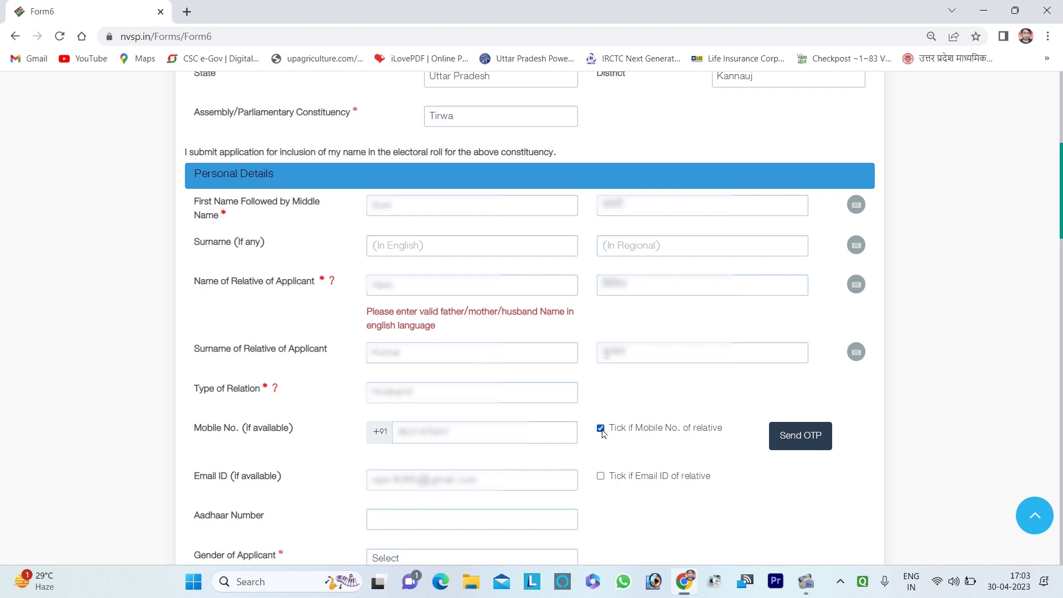
{"action": "left_click", "coordinate": [602, 477]}
{"action": "scroll", "coordinate": [1060, 219], "scroll_direction": "down", "scroll_amount": 3}
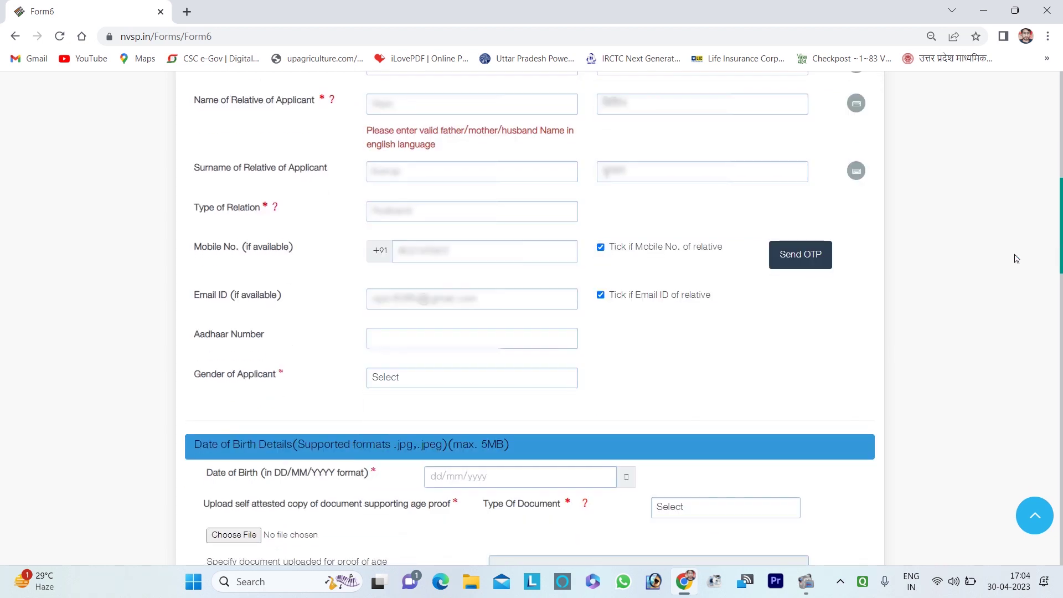
Verify the relative's mobile number with the received one-time code
{"action": "left_click", "coordinate": [803, 256]}
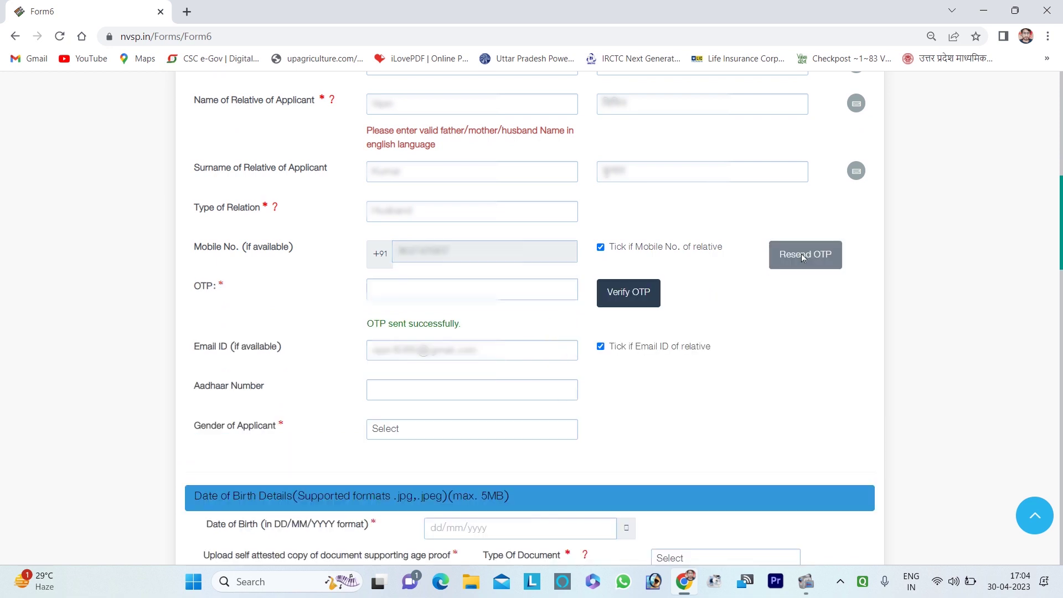
{"action": "left_click", "coordinate": [517, 290]}
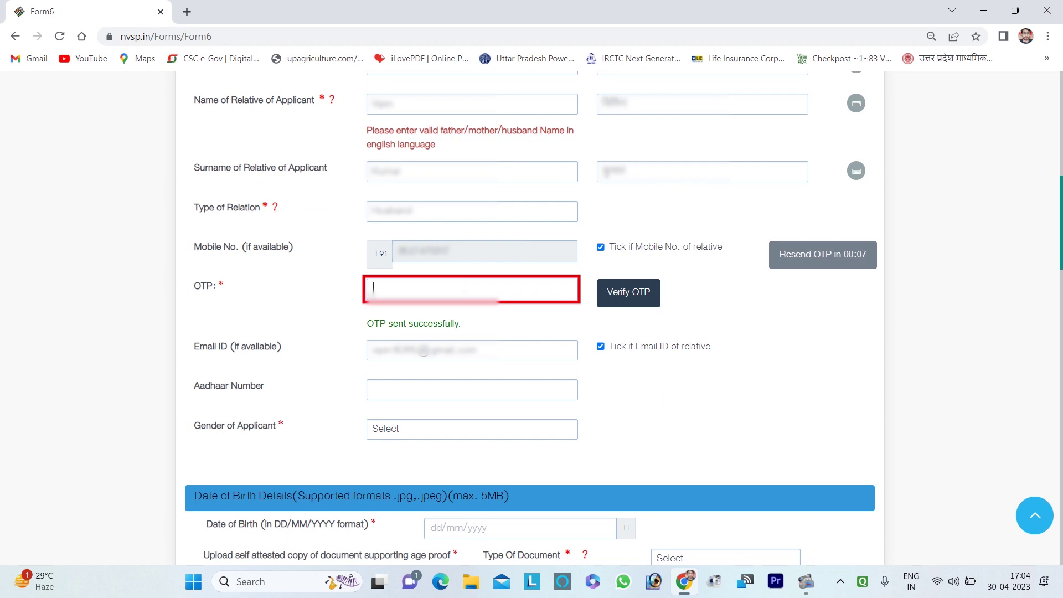
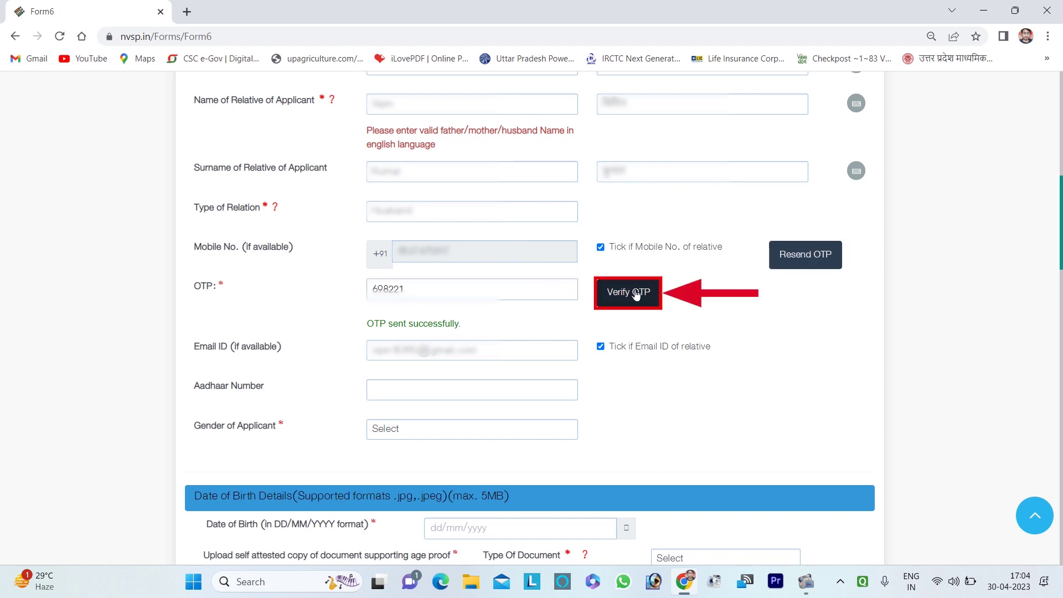
{"action": "left_click", "coordinate": [636, 295]}
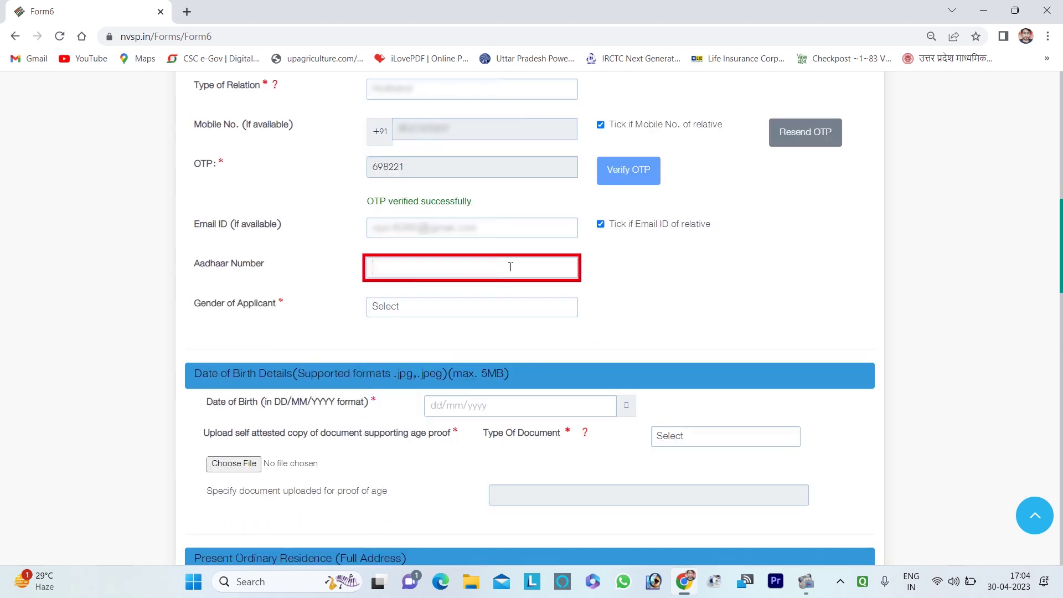
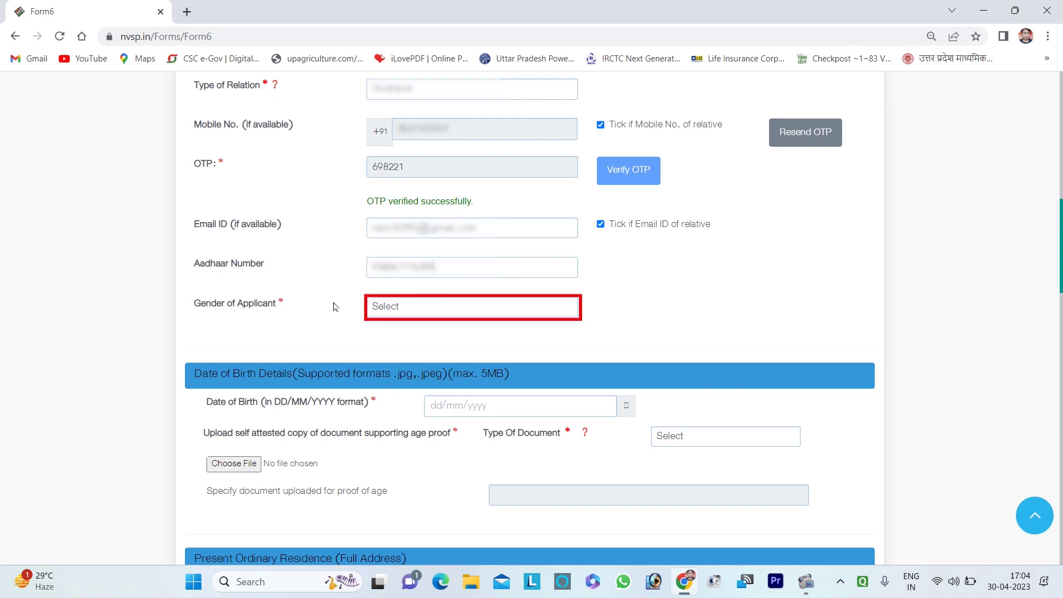
Enter the Aadhaar number and set the applicant's gender to Female
{"action": "left_click", "coordinate": [410, 310]}
{"action": "key", "text": "Down"}
{"action": "key", "text": "Down"}
{"action": "key", "text": "Return"}
{"action": "scroll", "coordinate": [280, 263], "scroll_direction": "down", "scroll_amount": 2}
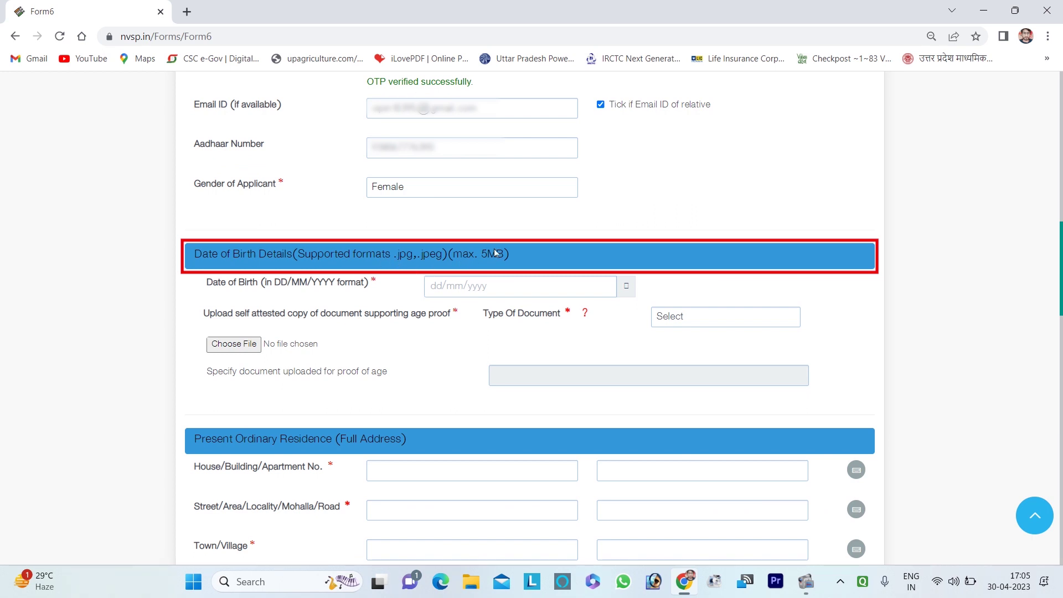
Set the age-proof document type to PAN Card
{"action": "scroll", "coordinate": [496, 253], "scroll_direction": "down", "scroll_amount": 1}
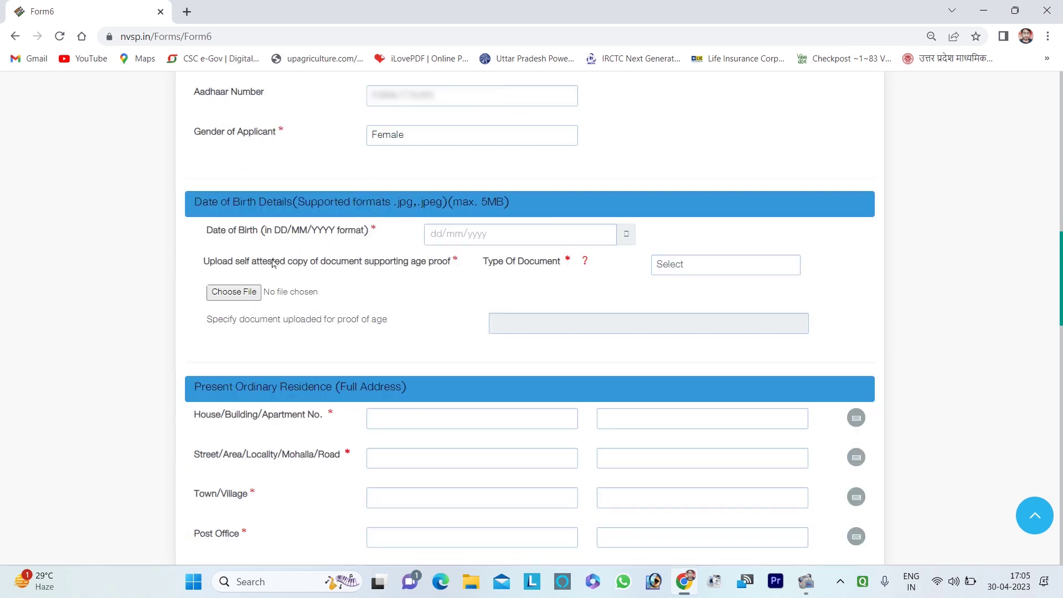
{"action": "left_click", "coordinate": [690, 269]}
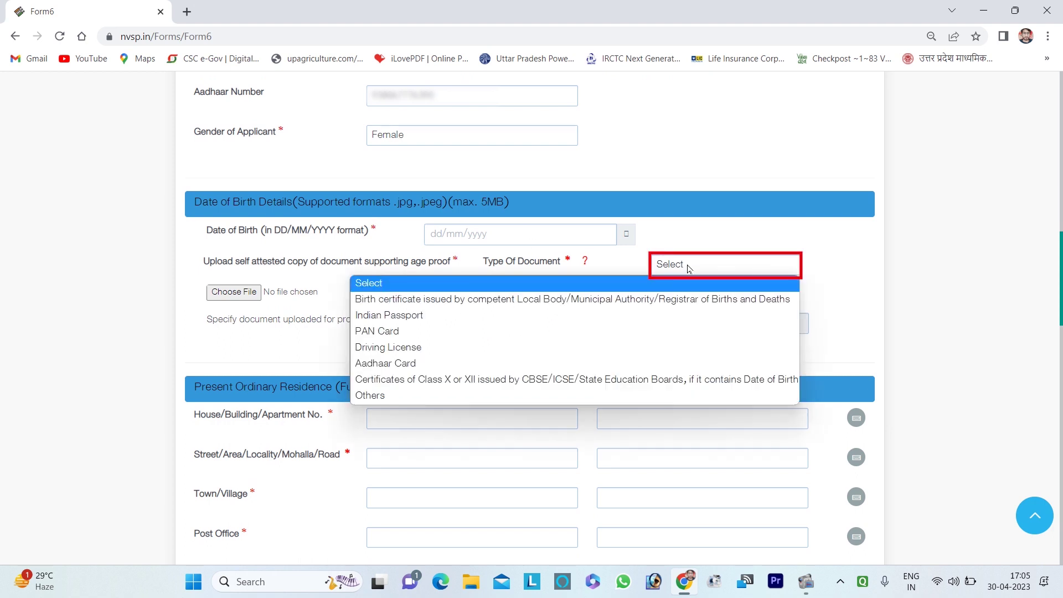
{"action": "key", "text": "Down"}
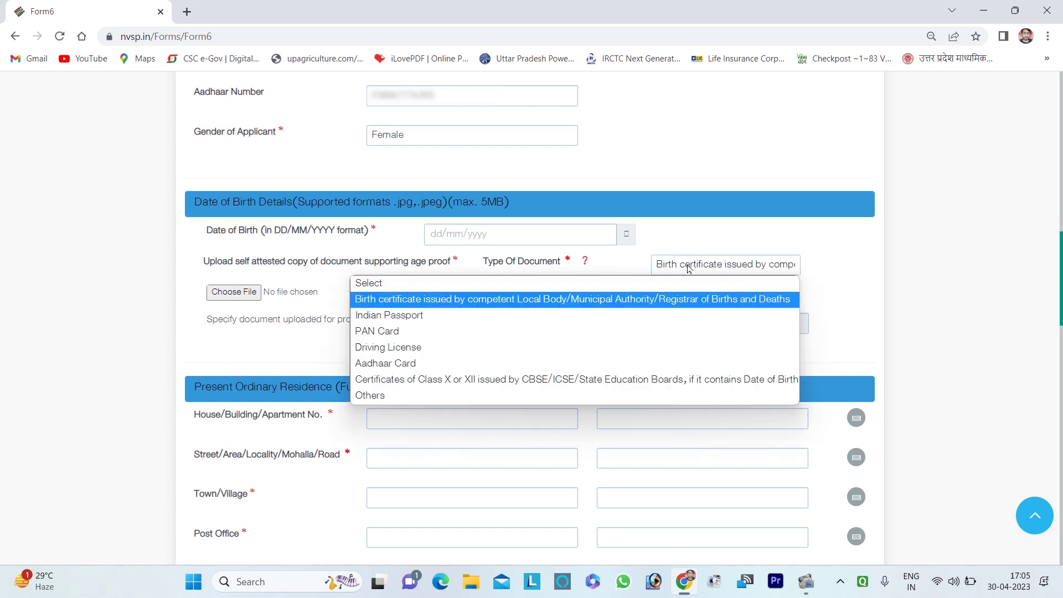
{"action": "key", "text": "Down"}
{"action": "key", "text": "Down"}
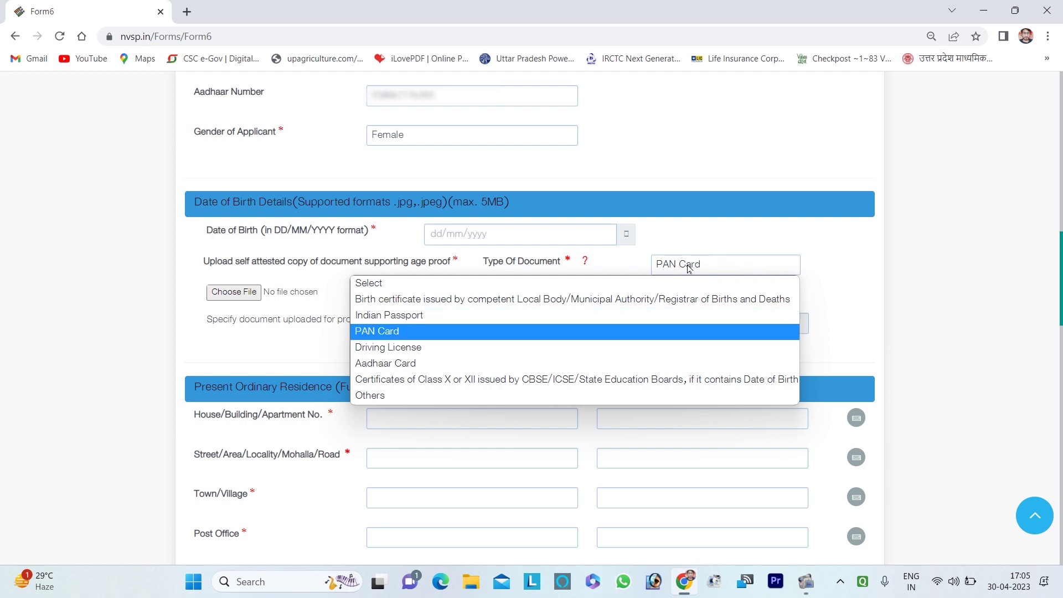
{"action": "key", "text": "Down"}
{"action": "key", "text": "Down"}
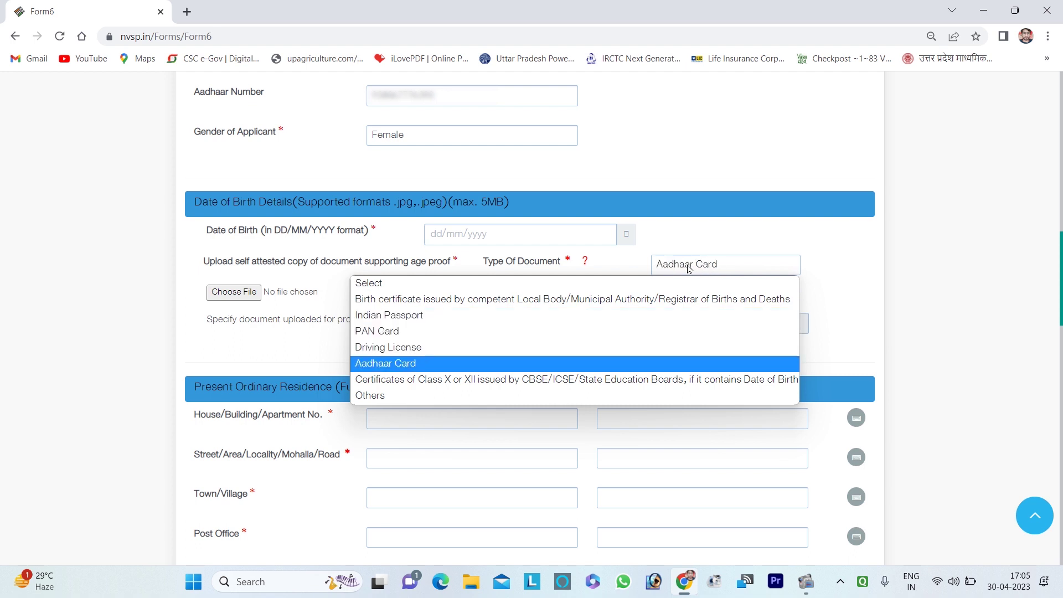
{"action": "key", "text": "Down"}
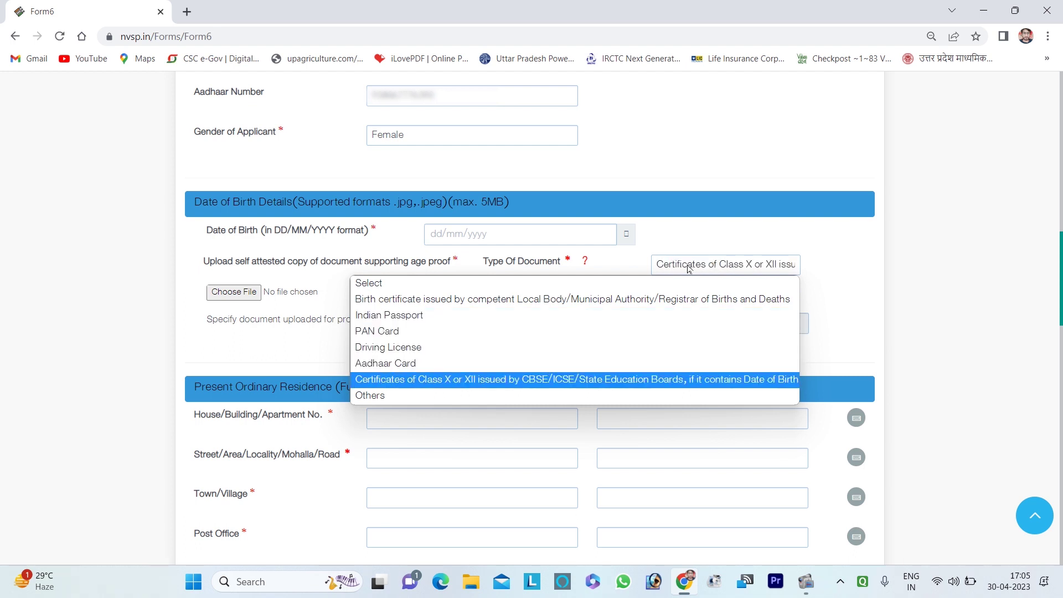
{"action": "key", "text": "Down"}
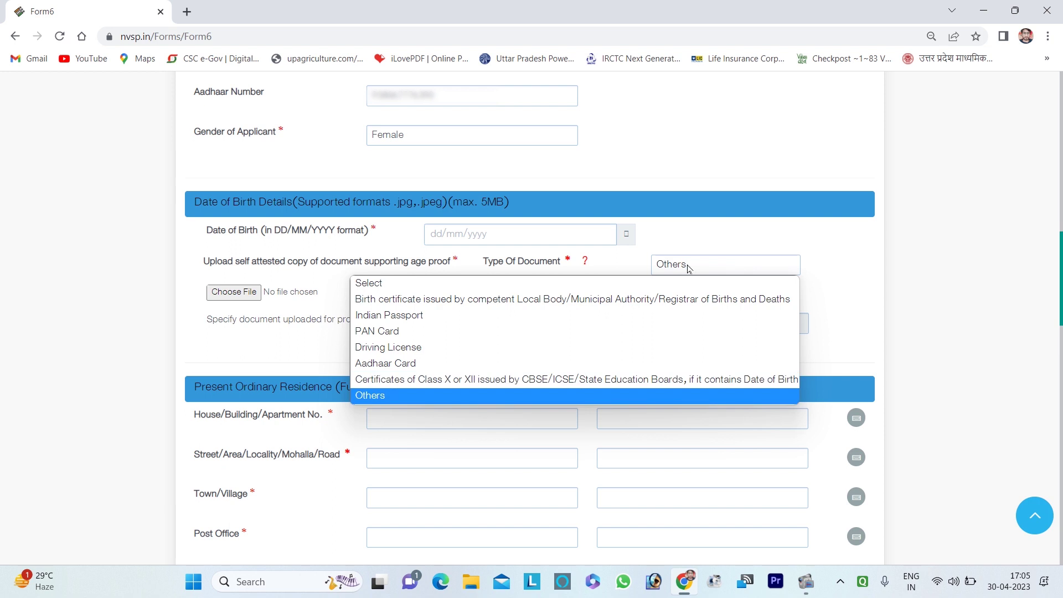
{"action": "key", "text": "Up"}
{"action": "key", "text": "Up"}
{"action": "key", "text": "Up"}
{"action": "key", "text": "Up"}
{"action": "key", "text": "Up"}
{"action": "key", "text": "Up"}
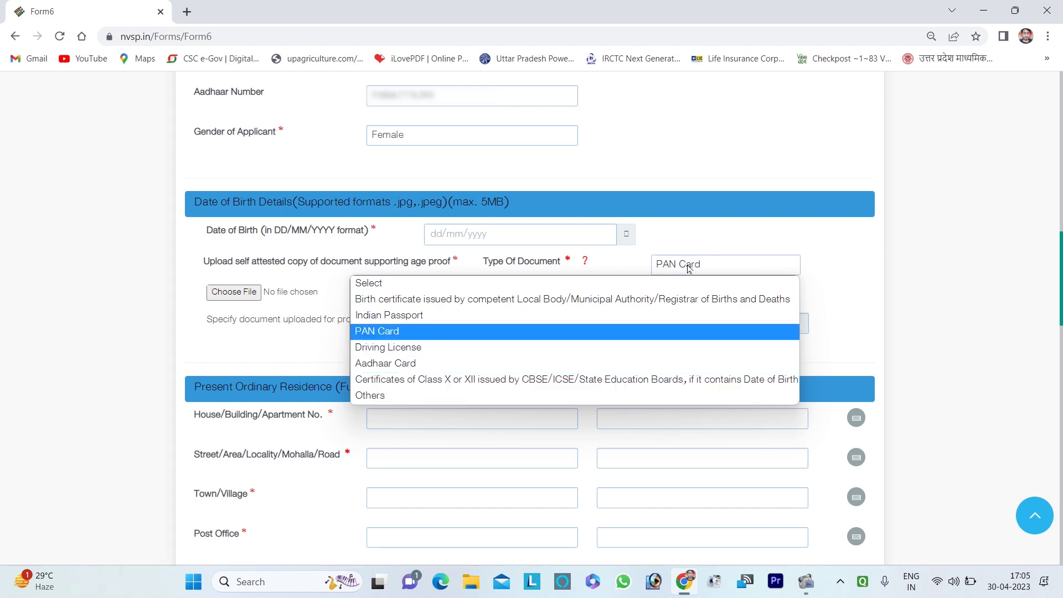
{"action": "key", "text": "Down"}
{"action": "key", "text": "Down"}
{"action": "key", "text": "Return"}
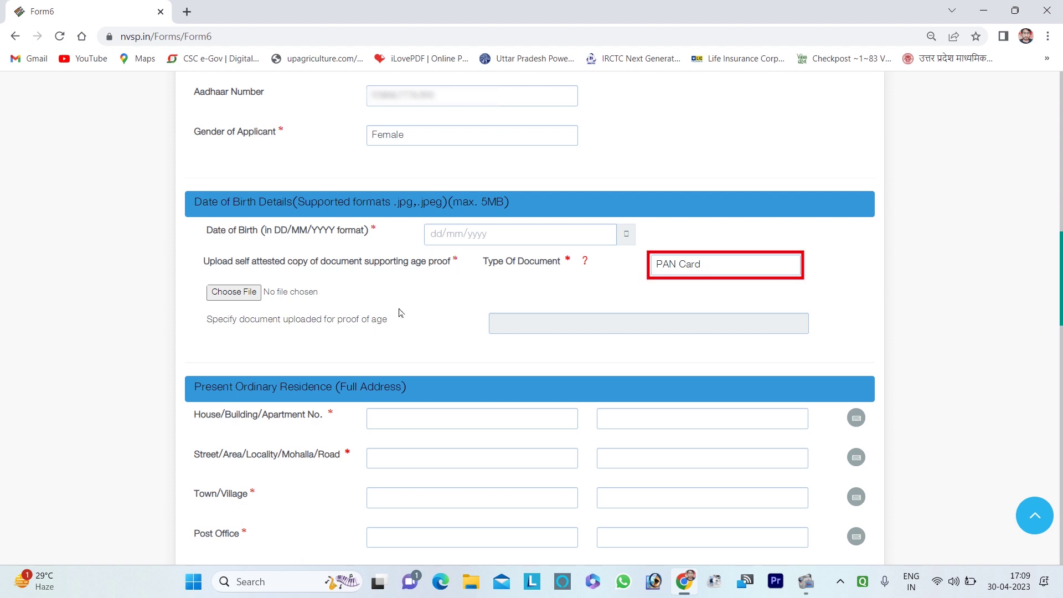
Attach the PAN Card JPG from Downloads as the age proof
{"action": "left_click", "coordinate": [253, 295]}
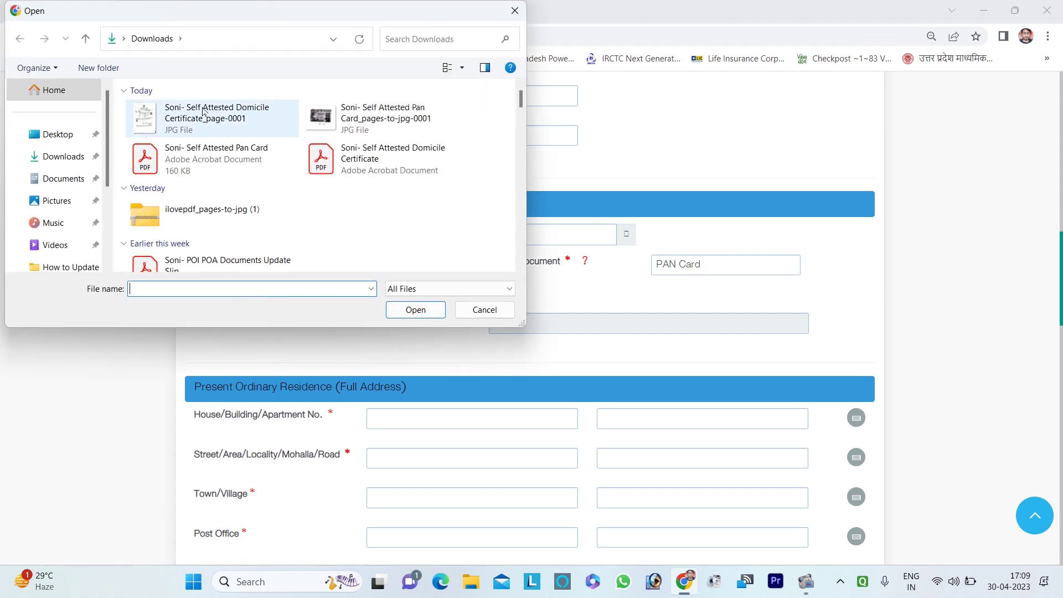
{"action": "double_click", "coordinate": [215, 118]}
{"action": "scroll", "coordinate": [225, 225], "scroll_direction": "down", "scroll_amount": 3}
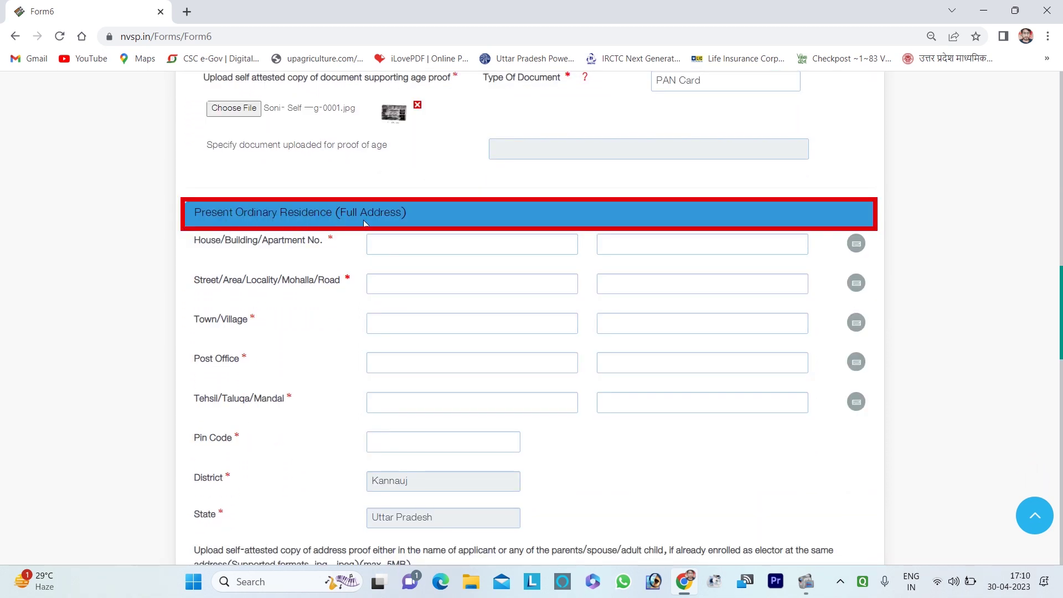
Enter house number 1 and the street/area in English and Hindi
{"action": "scroll", "coordinate": [1062, 253], "scroll_direction": "down", "scroll_amount": 3}
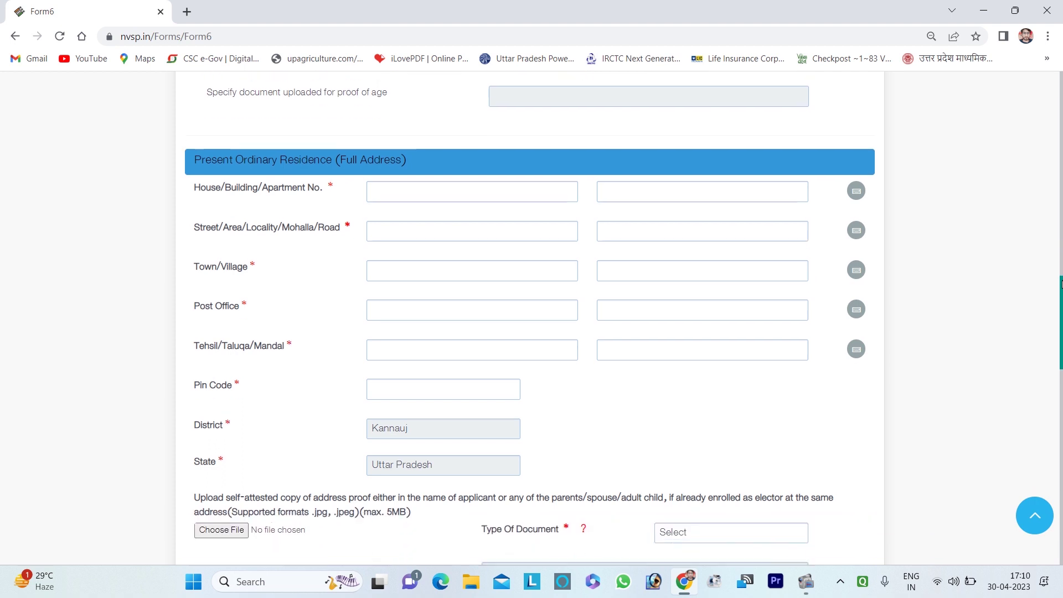
{"action": "left_click", "coordinate": [515, 105]}
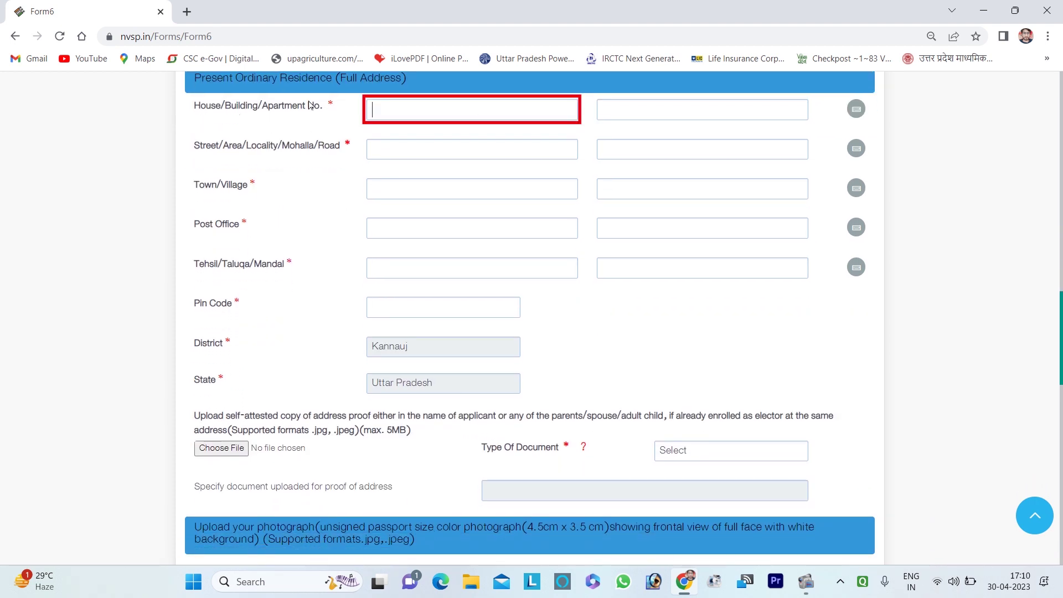
{"action": "type", "text": "1"}
{"action": "left_click", "coordinate": [651, 108]}
{"action": "left_click", "coordinate": [373, 149]}
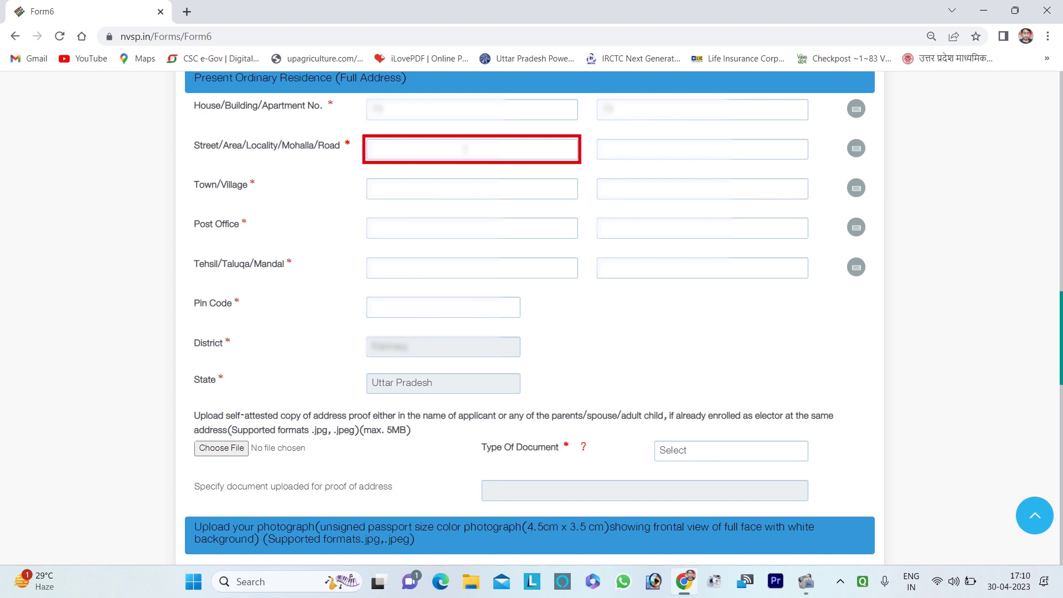
{"action": "key", "text": "ctrl+v"}
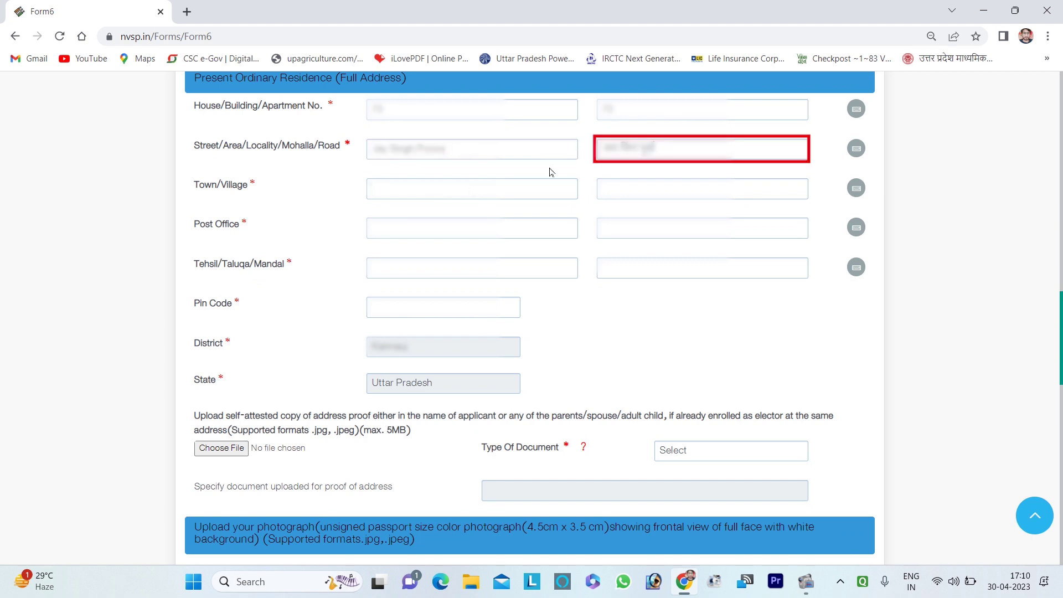
{"action": "left_click", "coordinate": [685, 151]}
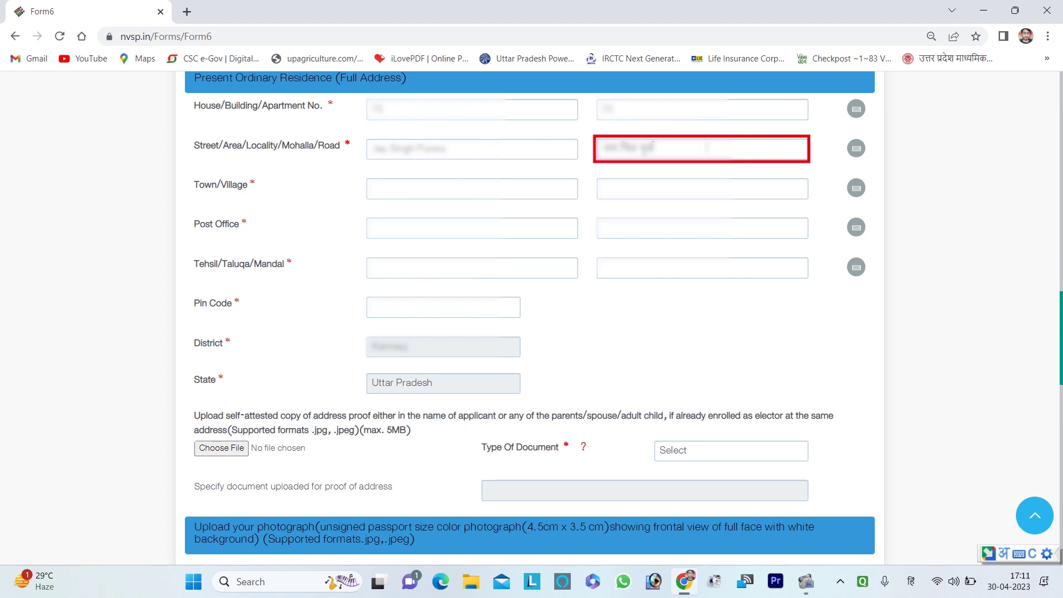
Fill in town/village (copied from street), post office, tehsil and pin code
{"action": "left_click", "coordinate": [460, 192]}
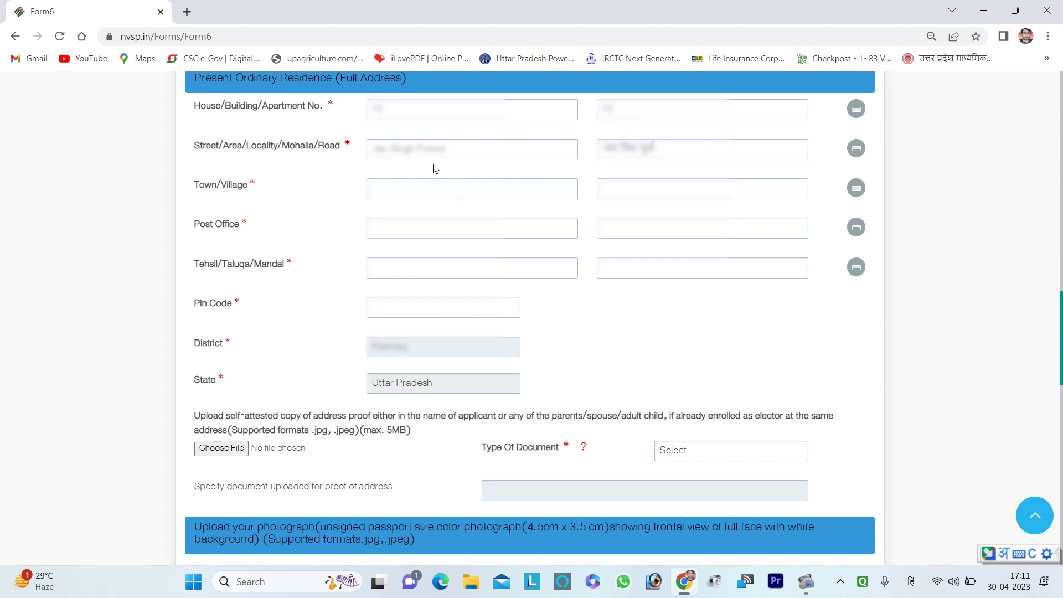
{"action": "left_click_drag", "start_coordinate": [435, 159], "coordinate": [358, 151]}
{"action": "key", "text": "ctrl+c"}
{"action": "left_click", "coordinate": [396, 185]}
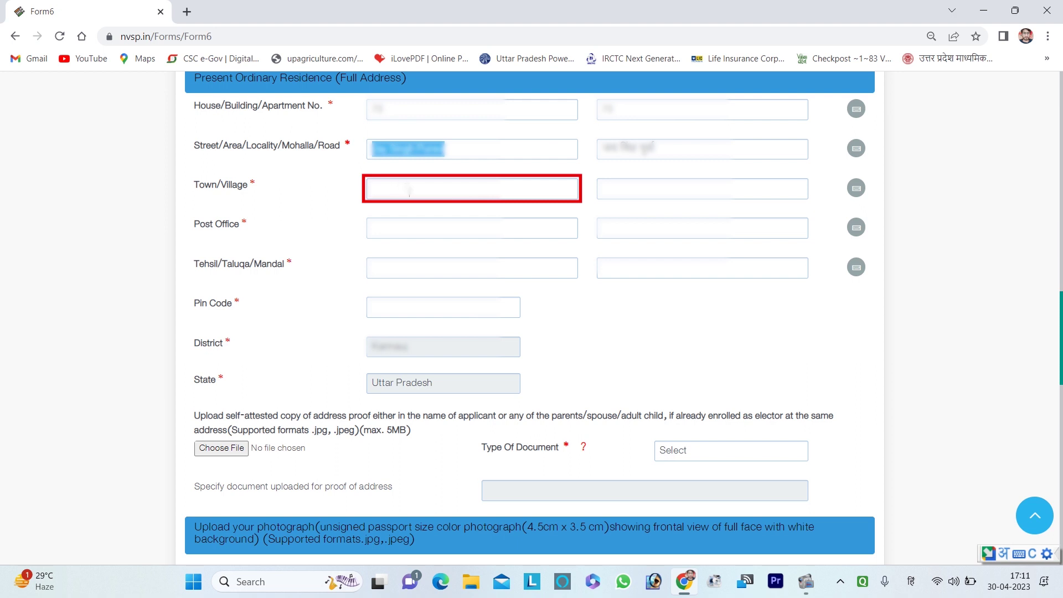
{"action": "key", "text": "ctrl+v"}
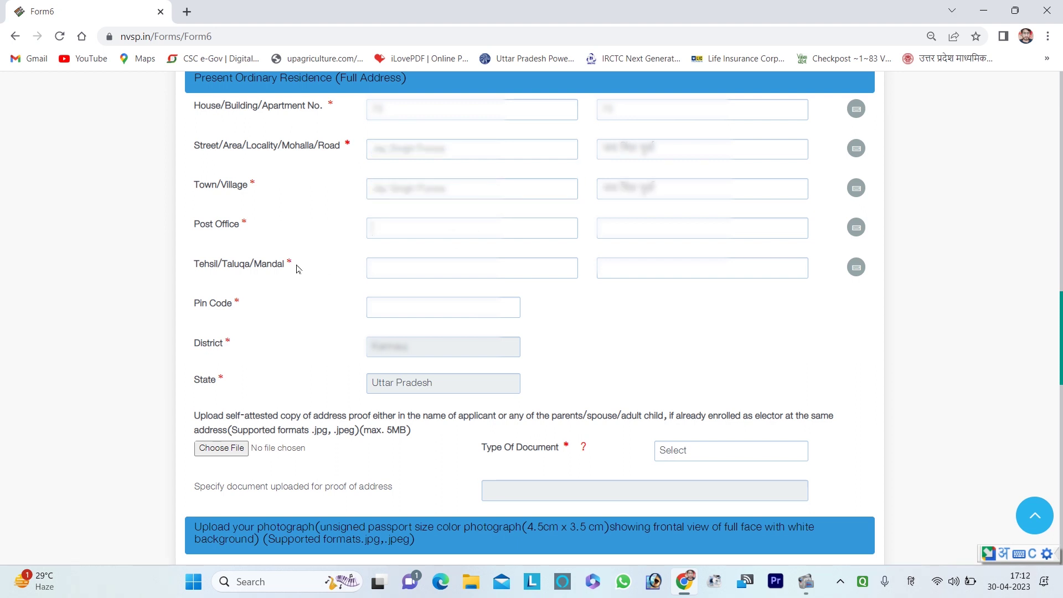
{"action": "left_click", "coordinate": [392, 233]}
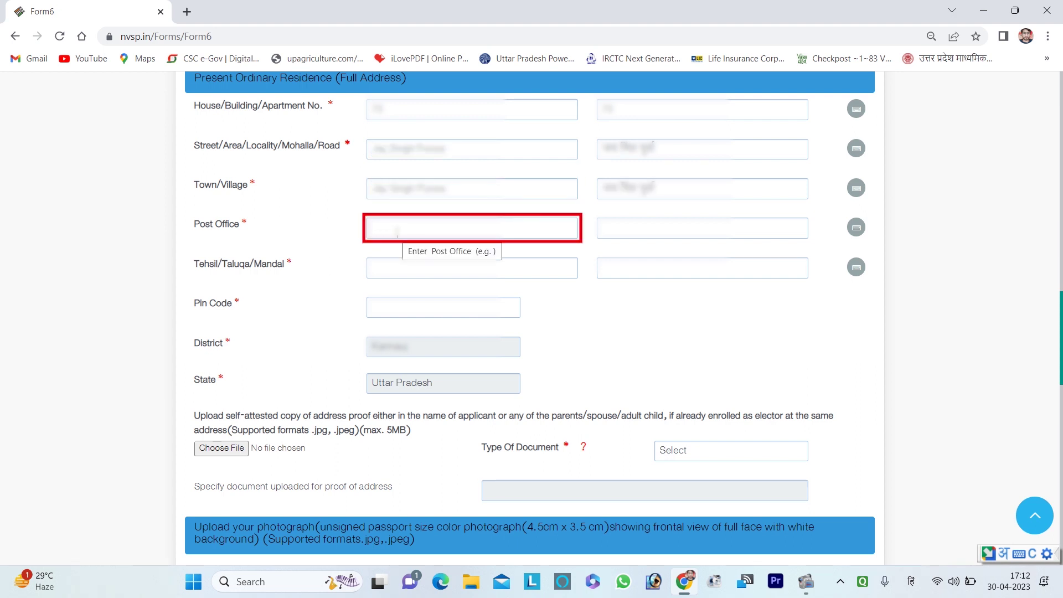
{"action": "key", "text": "ctrl+v"}
{"action": "left_click", "coordinate": [453, 274]}
{"action": "left_click", "coordinate": [415, 270]}
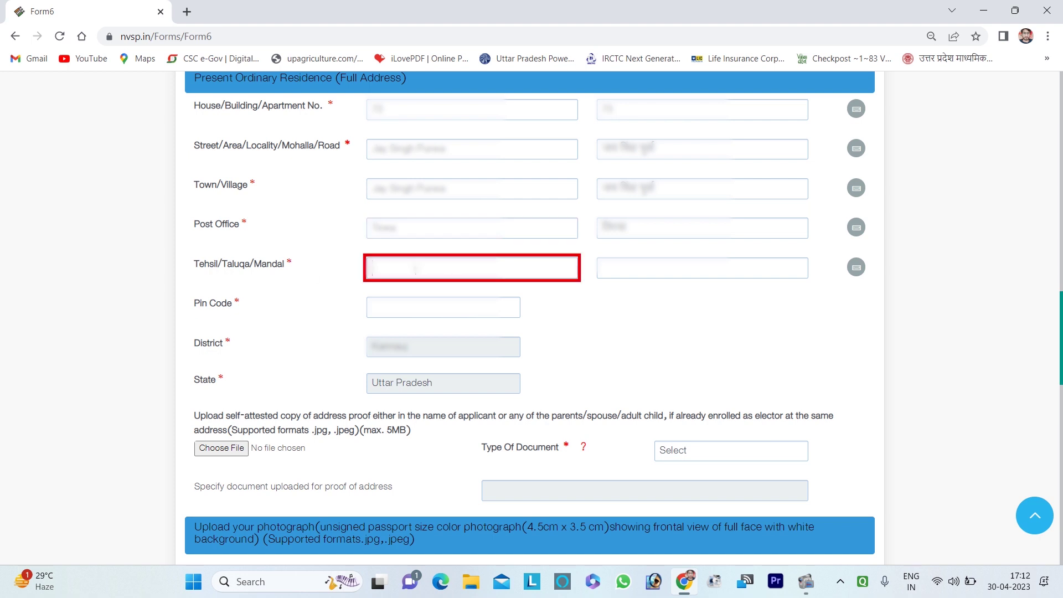
{"action": "key", "text": "ctrl+v"}
{"action": "left_click", "coordinate": [433, 304]}
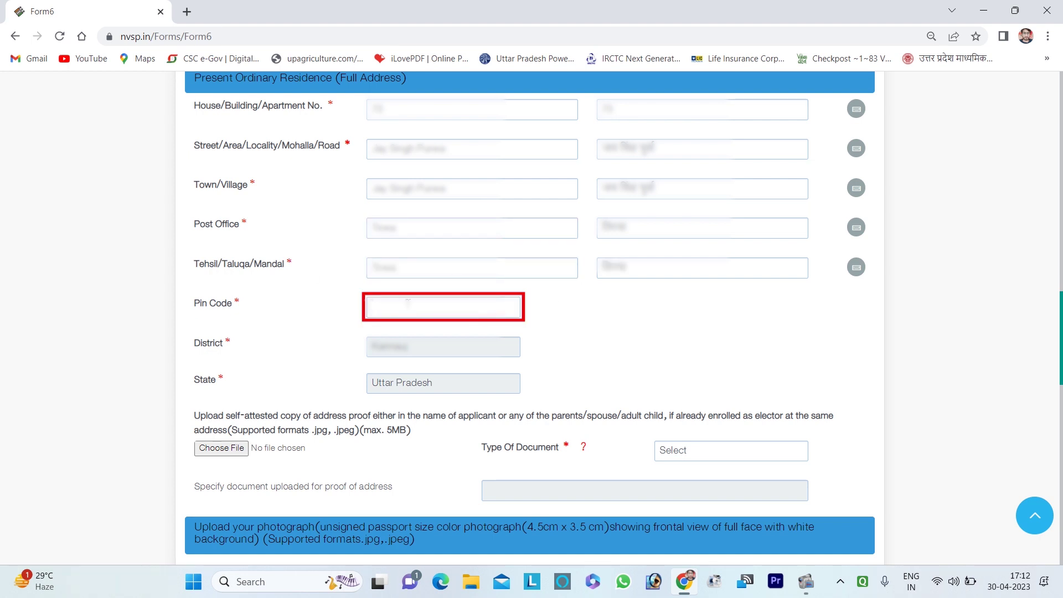
{"action": "key", "text": "ctrl+v"}
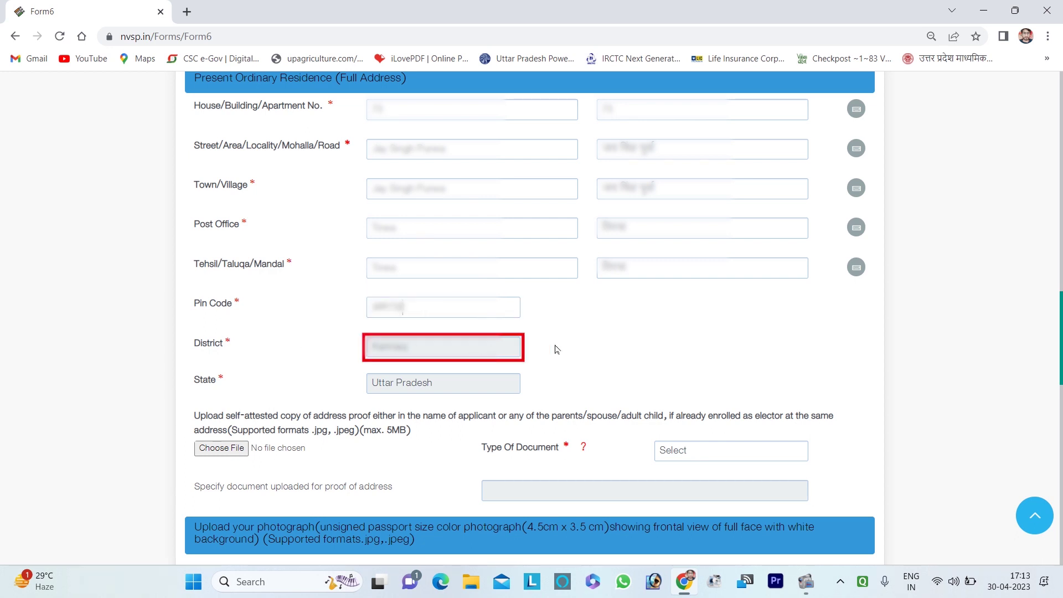
{"action": "scroll", "coordinate": [425, 367], "scroll_direction": "down", "scroll_amount": 4}
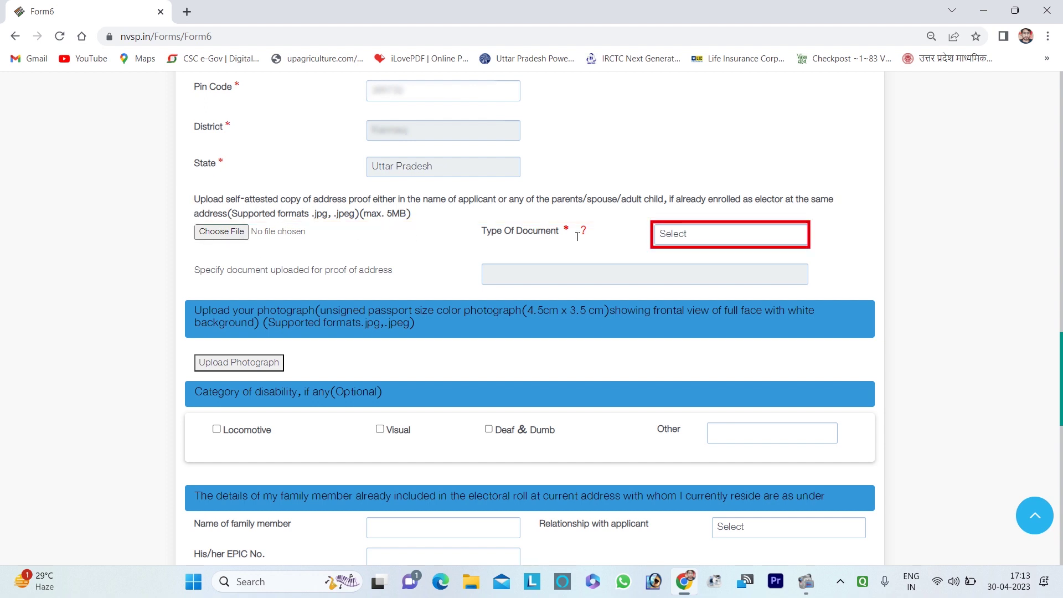
Set the address-proof document type to Others
{"action": "left_click", "coordinate": [680, 233]}
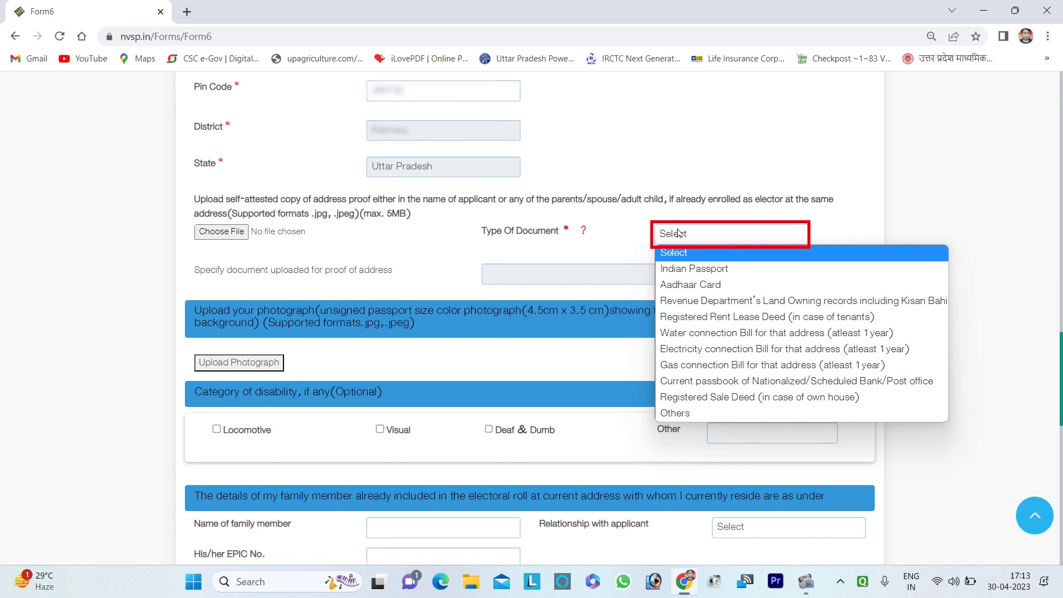
{"action": "key", "text": "Down"}
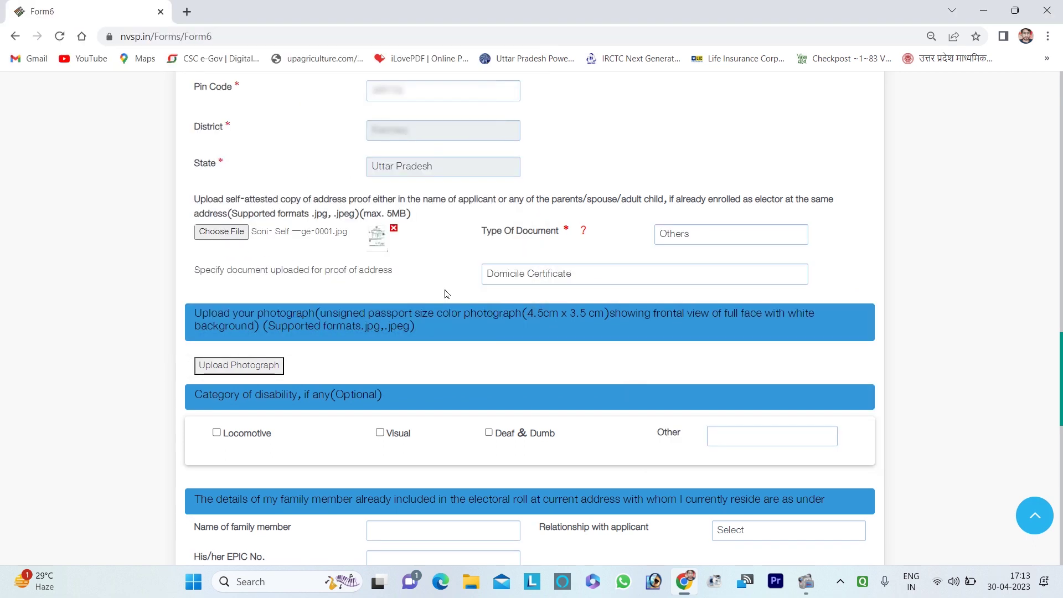
{"action": "scroll", "coordinate": [324, 226], "scroll_direction": "down", "scroll_amount": 2}
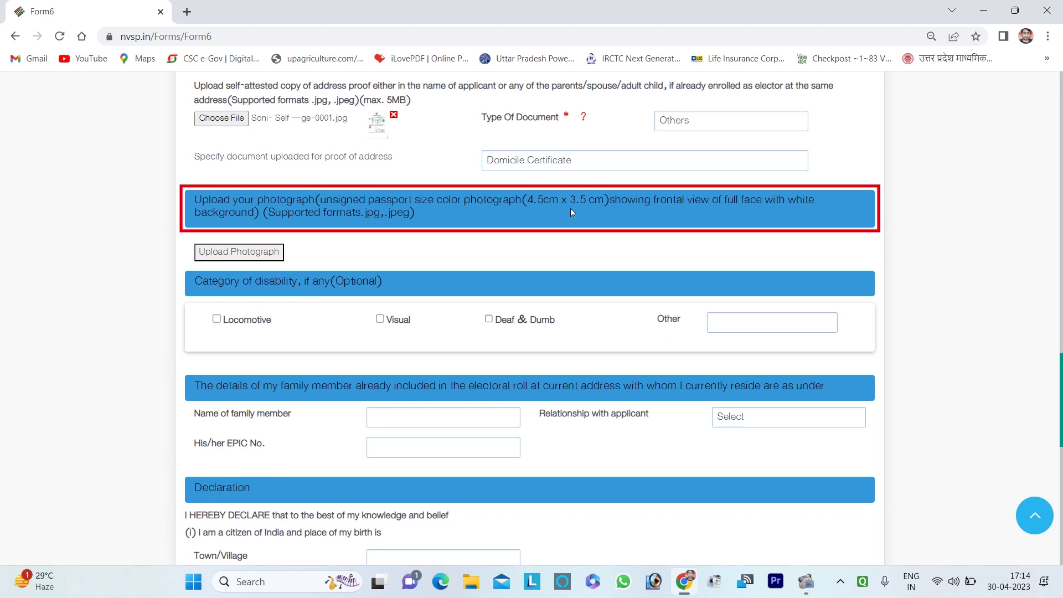
{"action": "scroll", "coordinate": [638, 210], "scroll_direction": "down", "scroll_amount": 1}
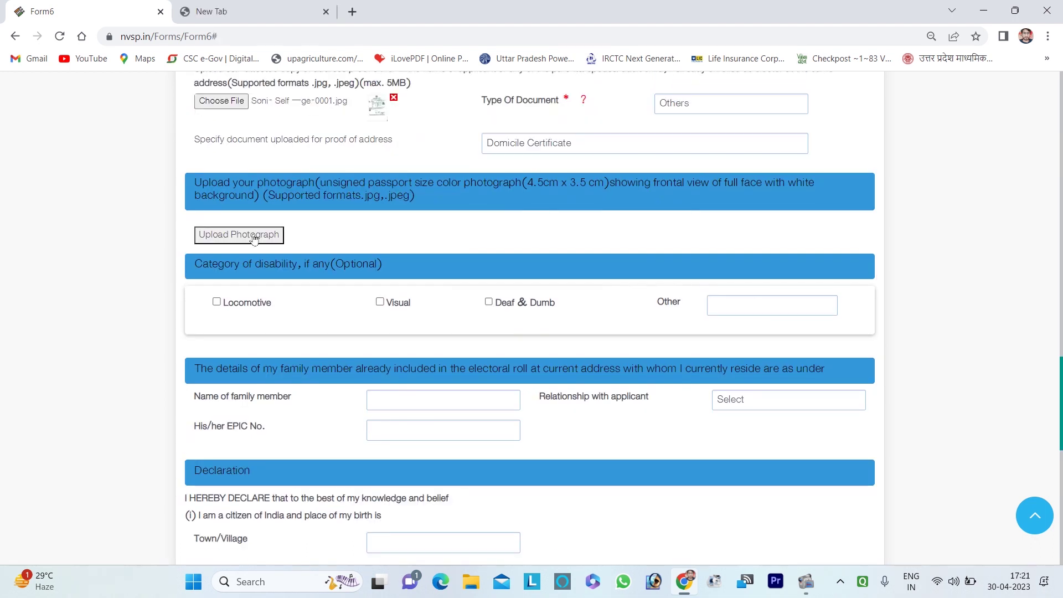
Load the passport photo from Downloads into the photo editor
{"action": "left_click", "coordinate": [254, 235]}
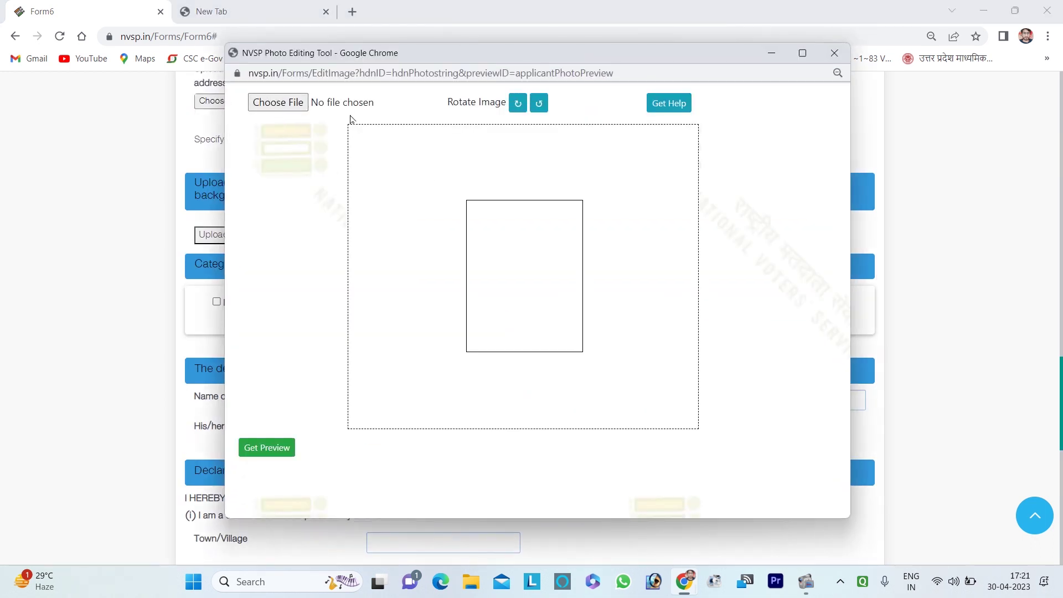
{"action": "left_click", "coordinate": [283, 105]}
{"action": "left_click", "coordinate": [288, 198]}
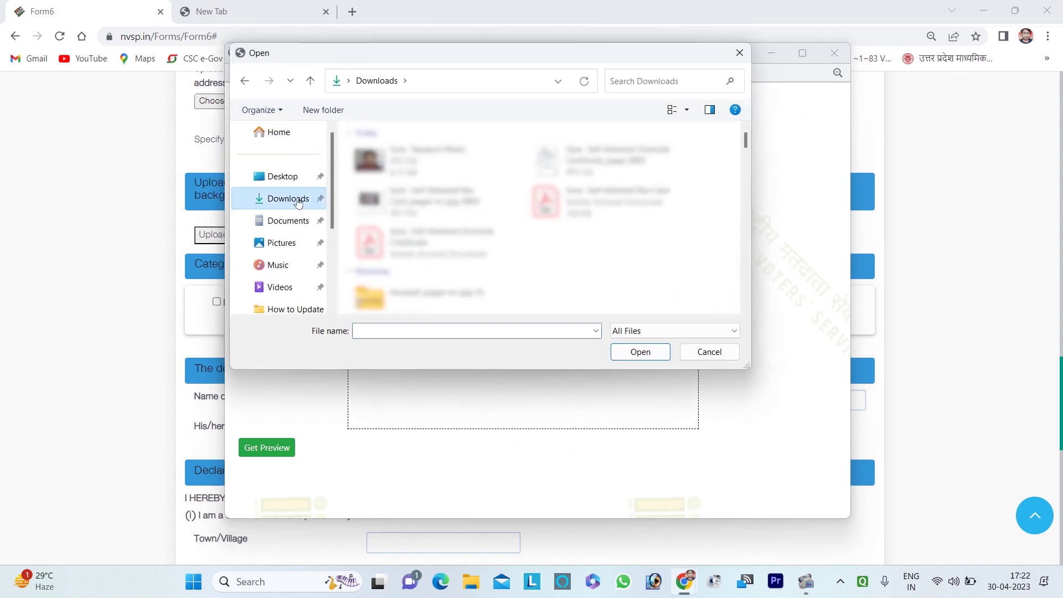
{"action": "double_click", "coordinate": [399, 158]}
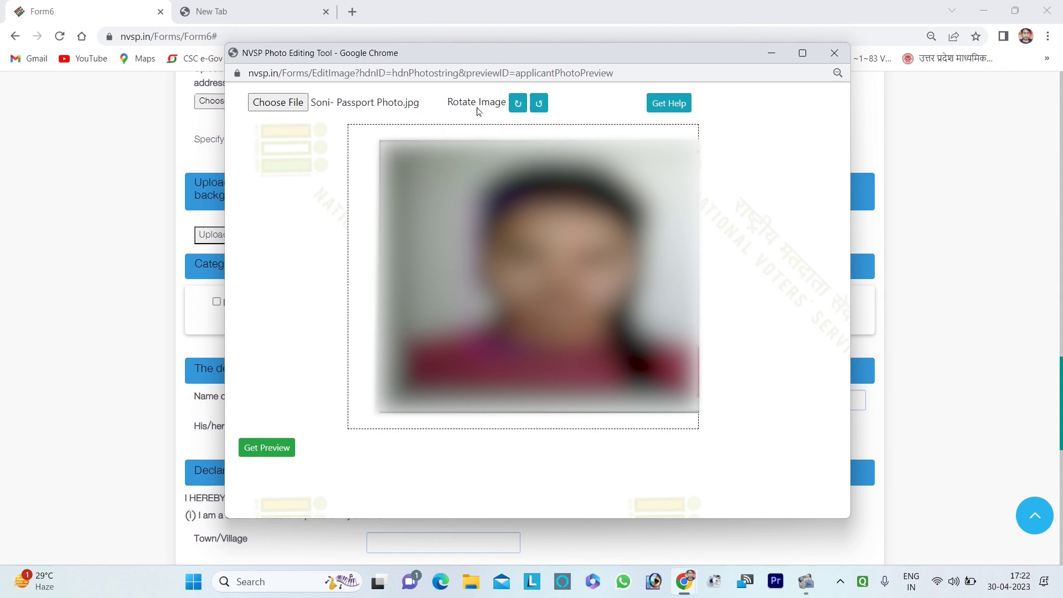
Rotate and preview the photo, then save it into the form
{"action": "left_click", "coordinate": [519, 108]}
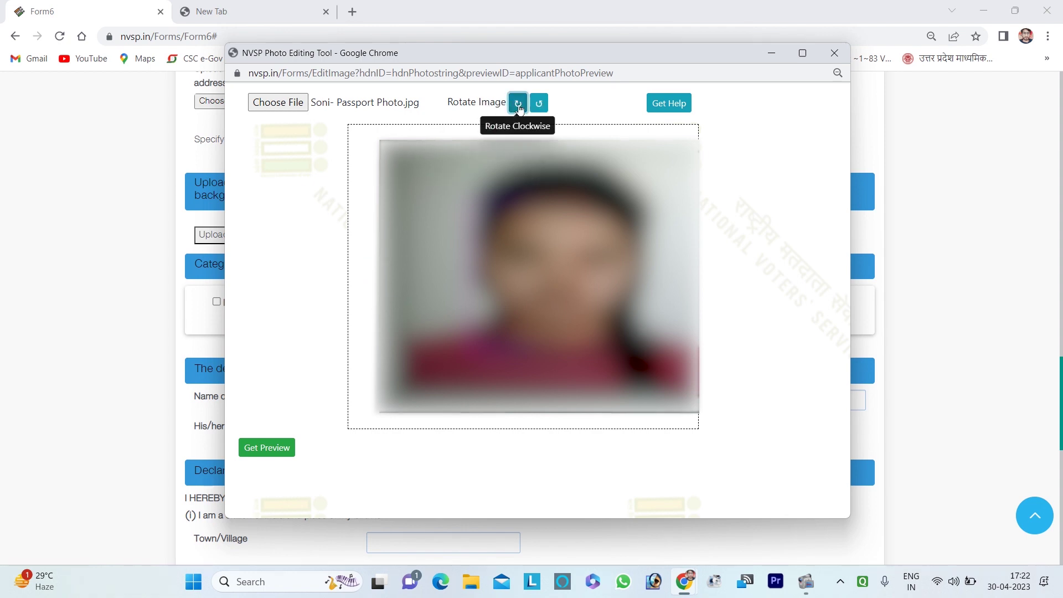
{"action": "key", "text": "Tab"}
{"action": "left_click", "coordinate": [264, 449]}
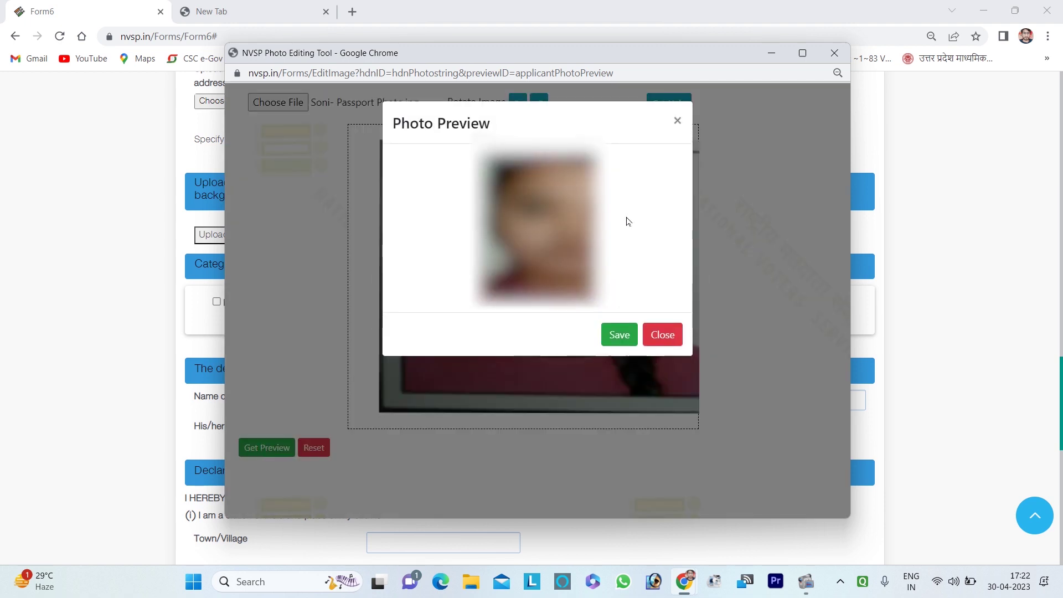
{"action": "left_click", "coordinate": [677, 122]}
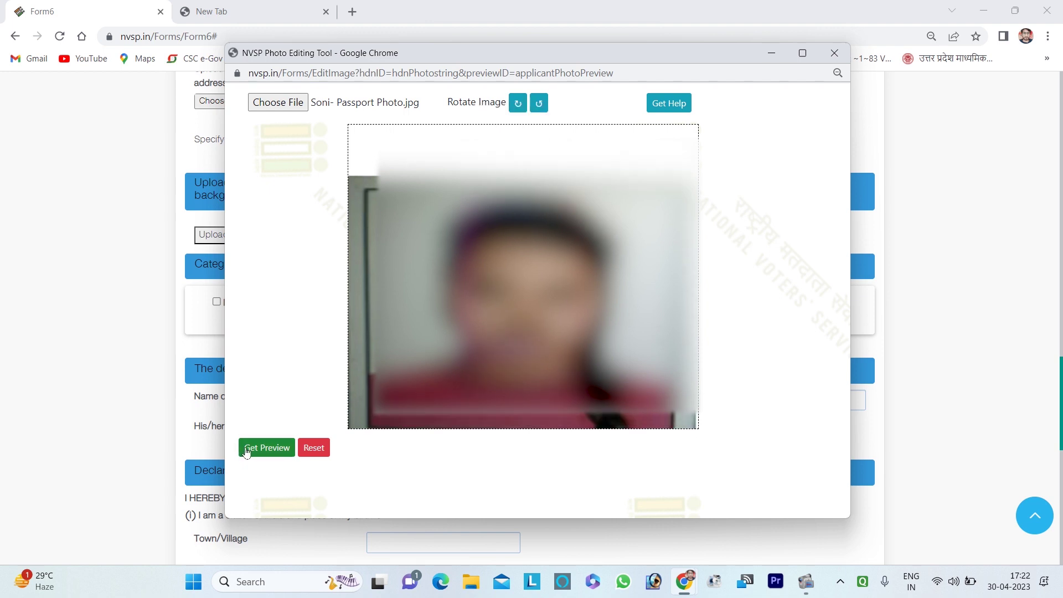
{"action": "left_click", "coordinate": [248, 447]}
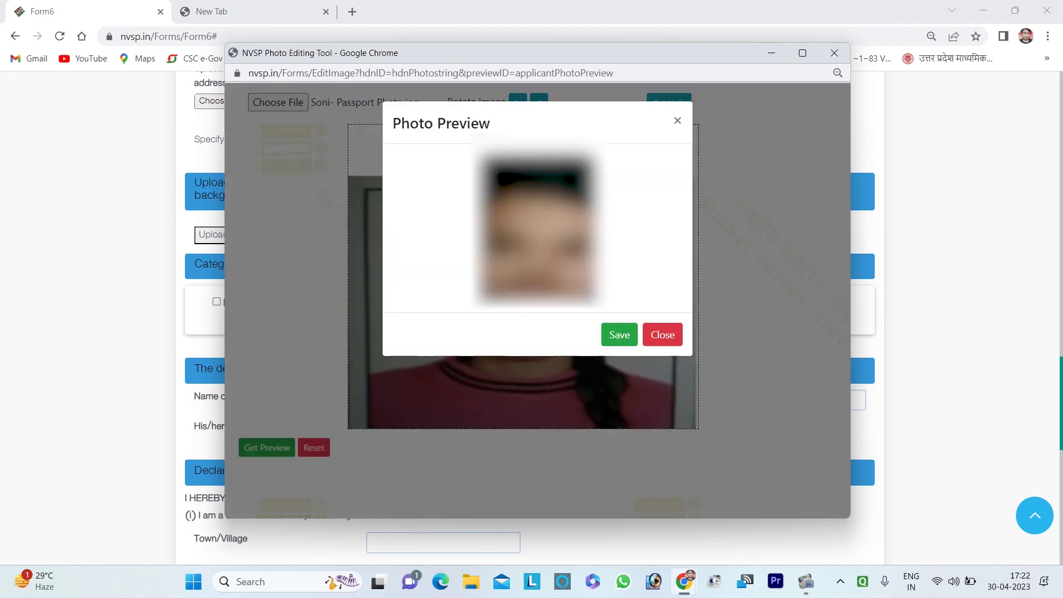
{"action": "left_click", "coordinate": [620, 336]}
{"action": "scroll", "coordinate": [620, 336], "scroll_direction": "down", "scroll_amount": 2}
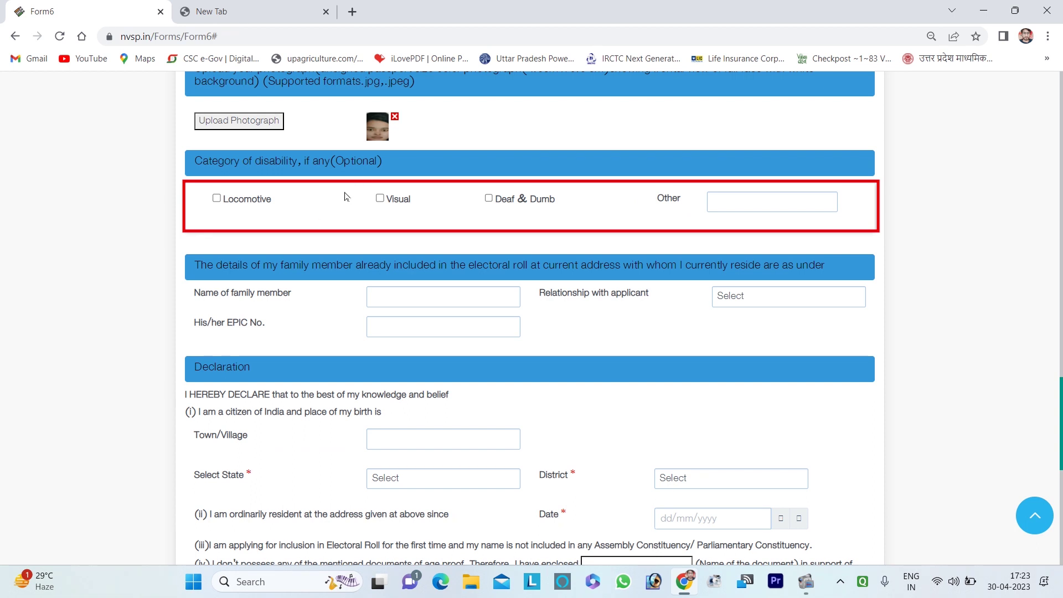
Record the family member as the applicant's Husband and paste their EPIC number
{"action": "scroll", "coordinate": [1061, 407], "scroll_direction": "down", "scroll_amount": 2}
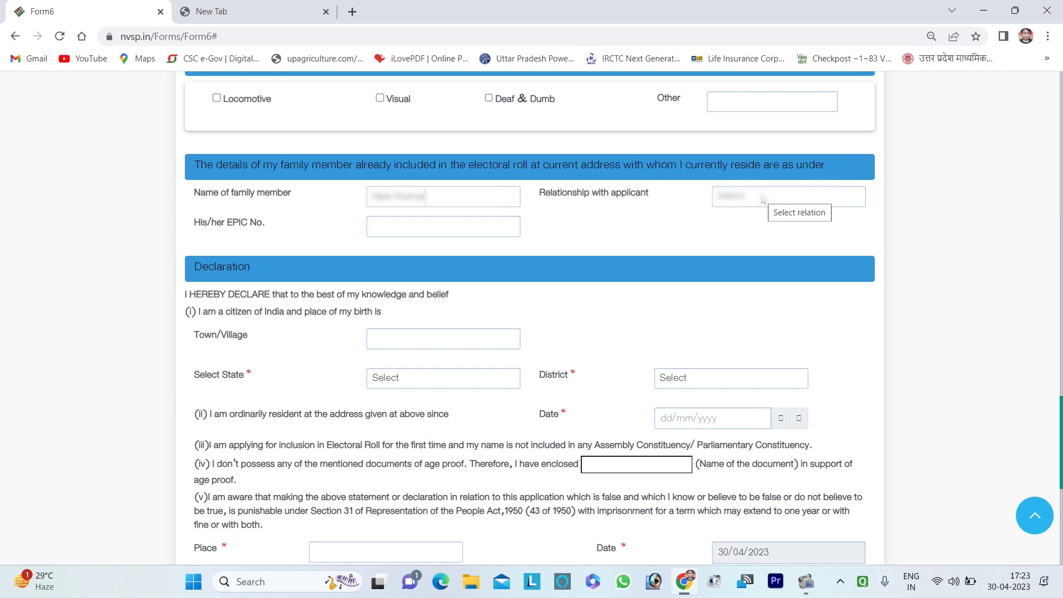
{"action": "left_click", "coordinate": [764, 200]}
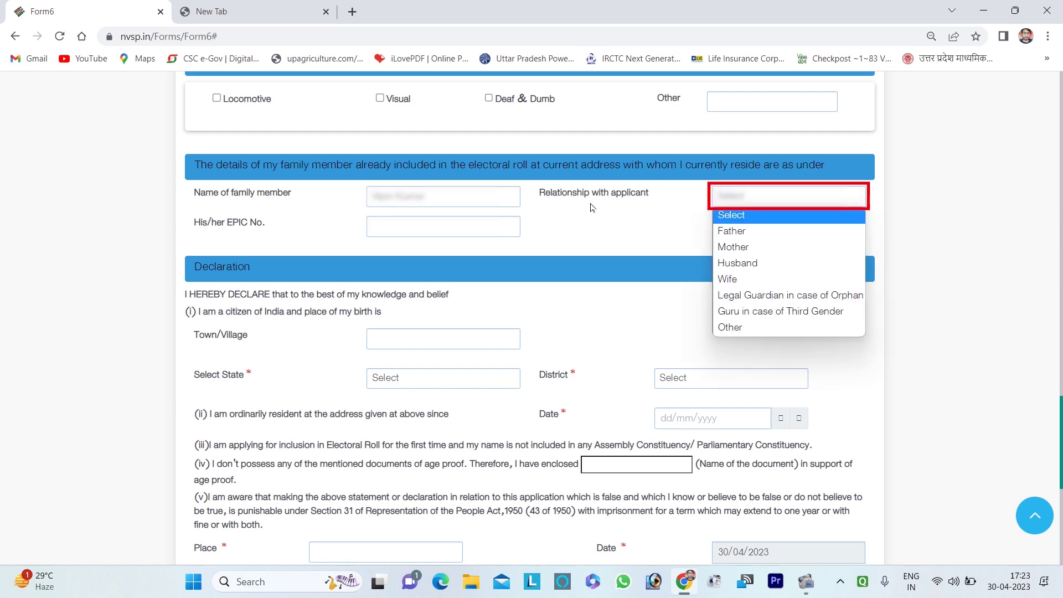
{"action": "left_click", "coordinate": [754, 265]}
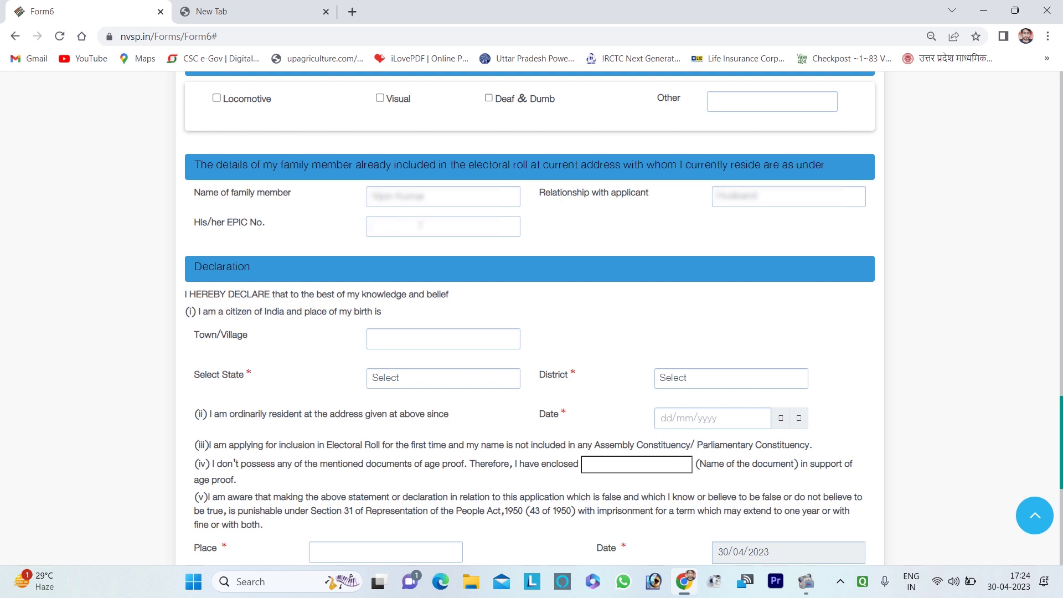
{"action": "key", "text": "ctrl+v"}
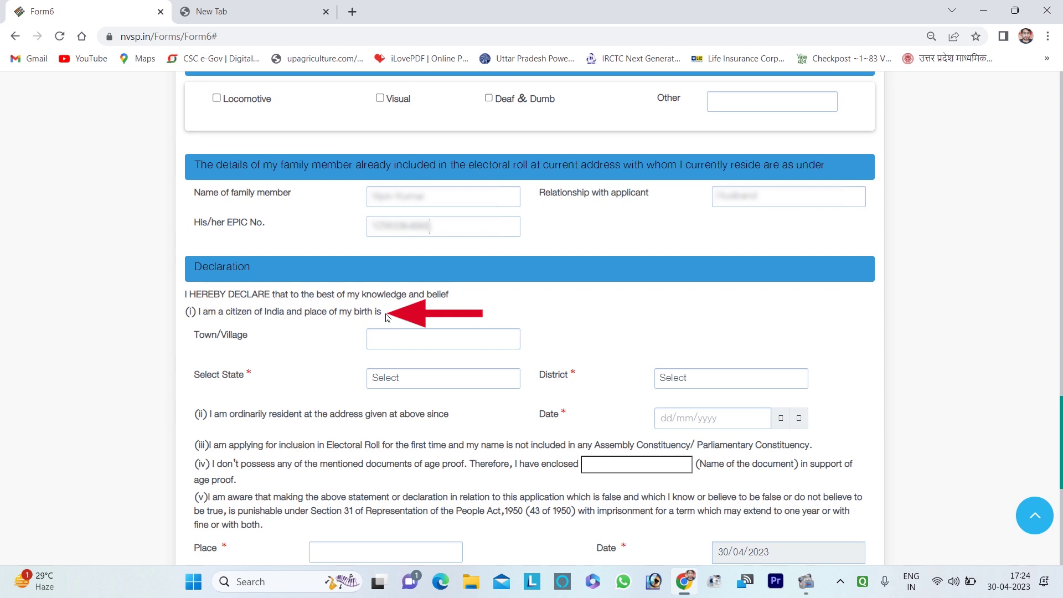
{"action": "left_click", "coordinate": [421, 341]}
Choose the district of birth and set the residence-since date to 02/12/2022
{"action": "scroll", "coordinate": [648, 285], "scroll_direction": "down", "scroll_amount": 1}
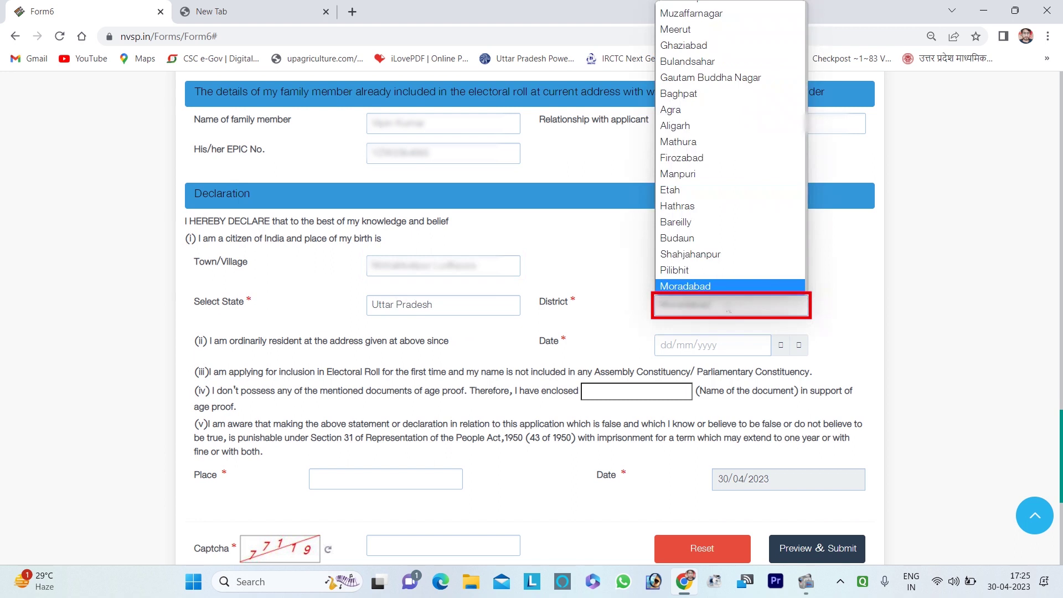
{"action": "key", "text": "Down"}
{"action": "key", "text": "Down"}
{"action": "key", "text": "Down"}
{"action": "key", "text": "Down"}
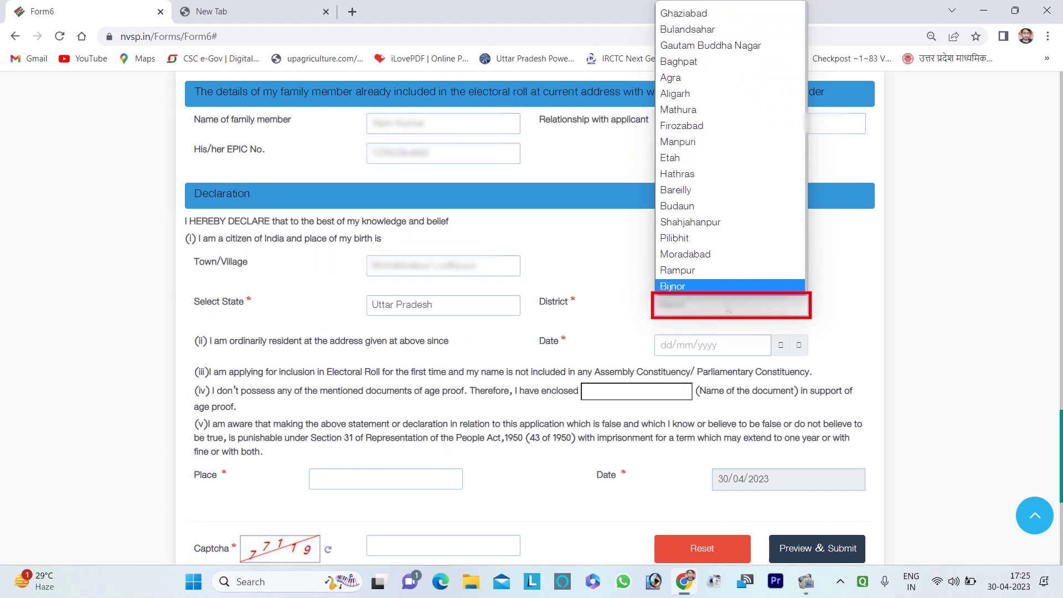
{"action": "key", "text": "Return"}
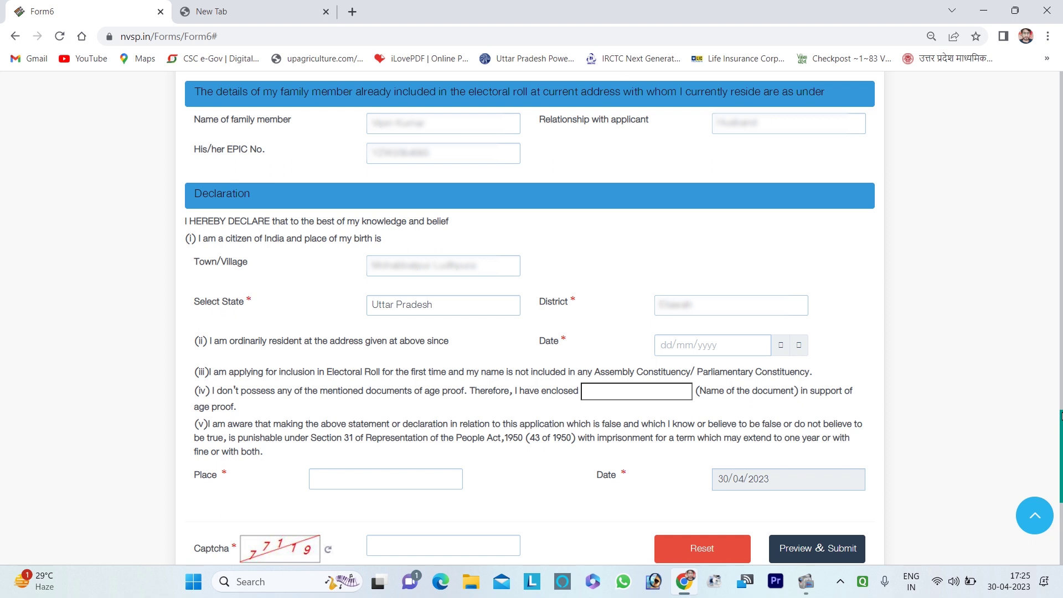
{"action": "scroll", "coordinate": [1061, 416], "scroll_direction": "down", "scroll_amount": 2}
{"action": "left_click", "coordinate": [703, 262]}
{"action": "type", "text": "02/12/2022"}
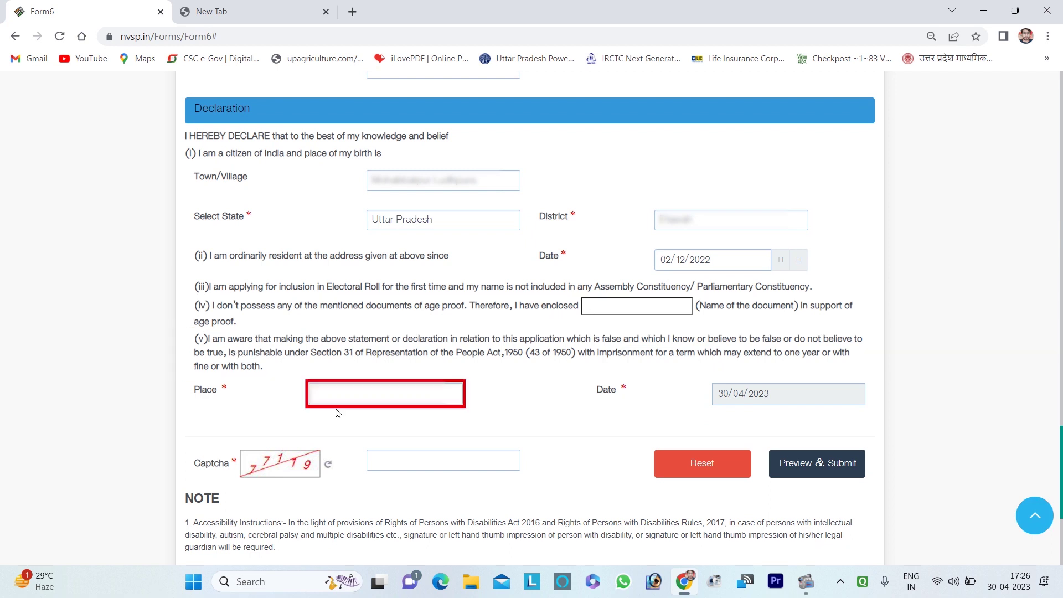
Enter 'M' as the declaration place and fill in the captcha code
{"action": "type", "text": "M"}
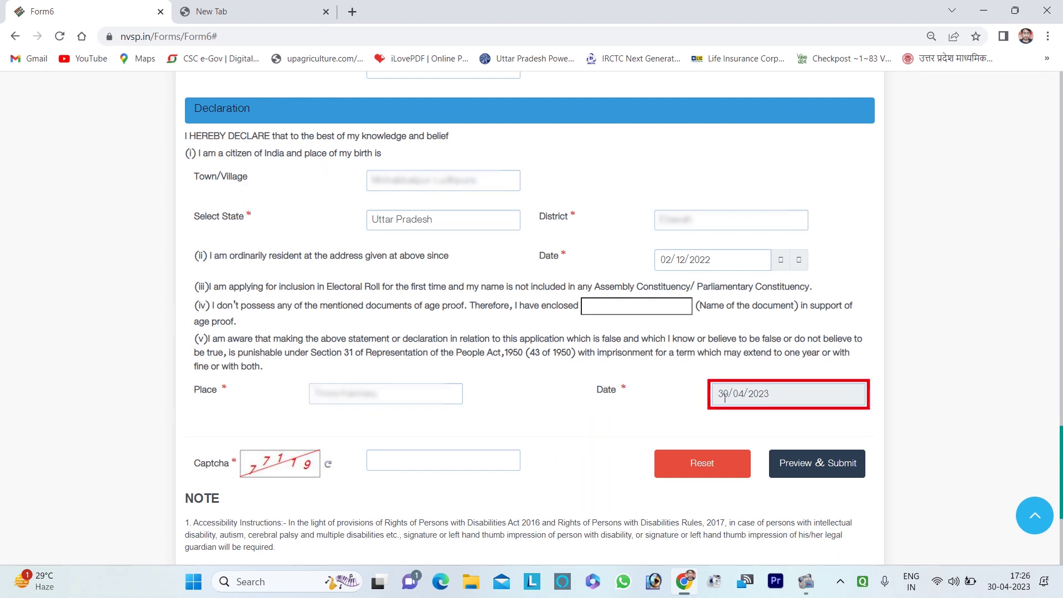
{"action": "scroll", "coordinate": [753, 399], "scroll_direction": "down", "scroll_amount": 1}
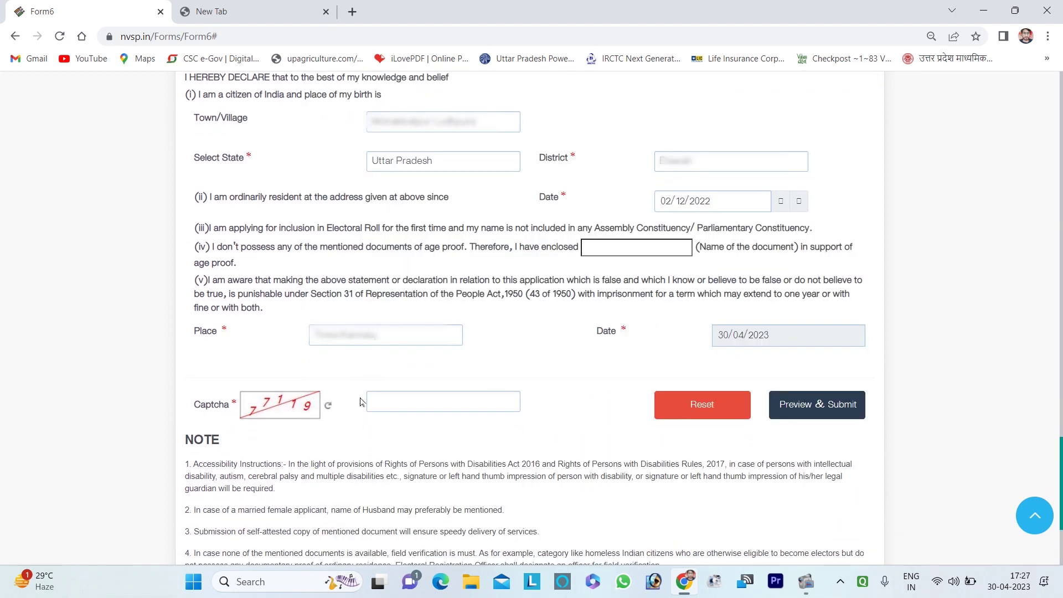
{"action": "type", "text": "77119"}
{"action": "scroll", "coordinate": [1055, 397], "scroll_direction": "down", "scroll_amount": 2}
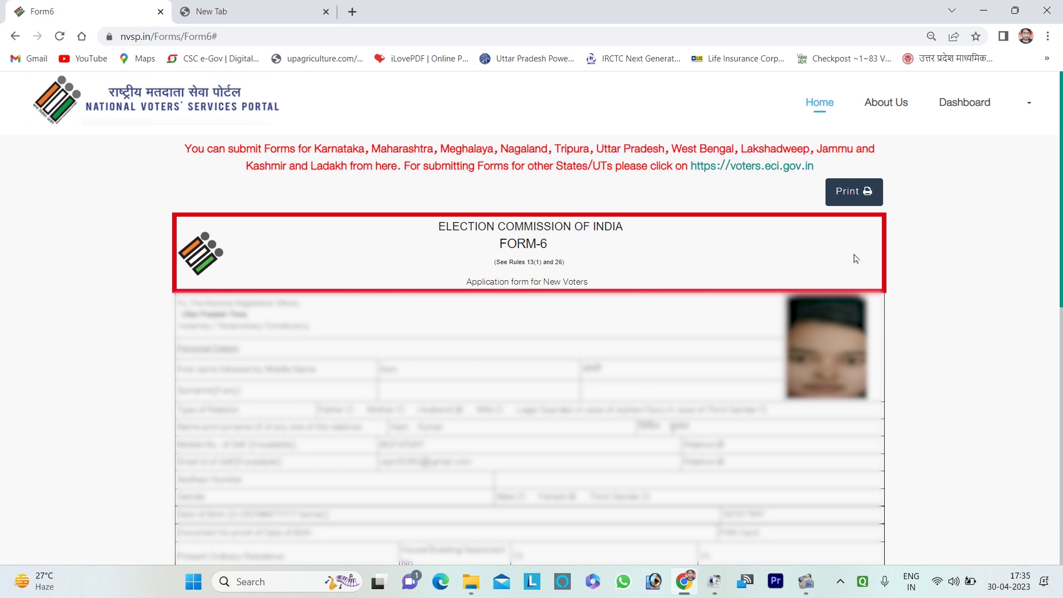
Review the Form-6 preview to the bottom and submit the application
{"action": "scroll", "coordinate": [1062, 223], "scroll_direction": "down", "scroll_amount": 3}
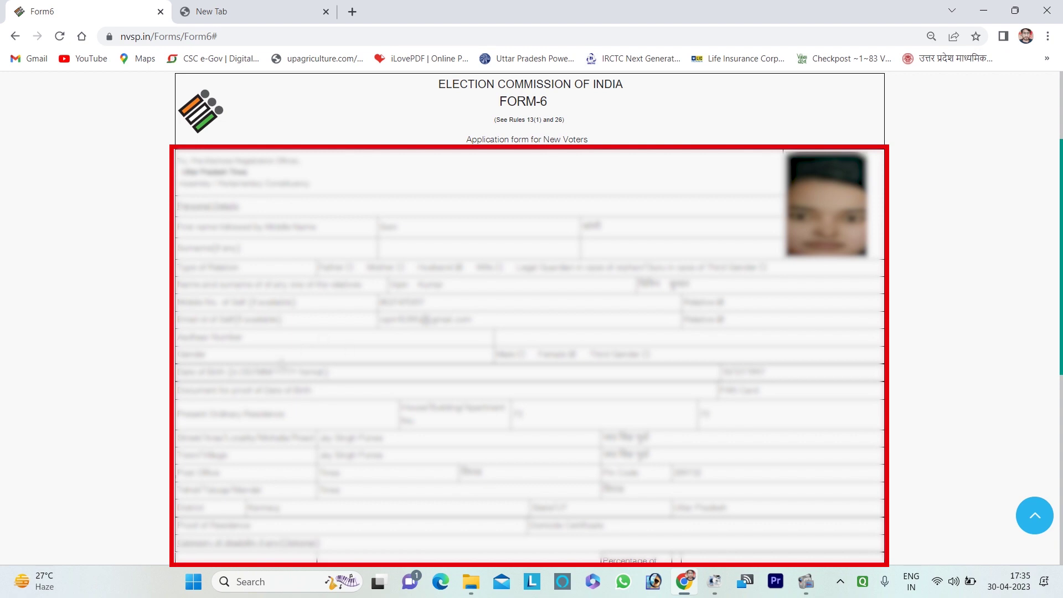
{"action": "scroll", "coordinate": [420, 373], "scroll_direction": "down", "scroll_amount": 2}
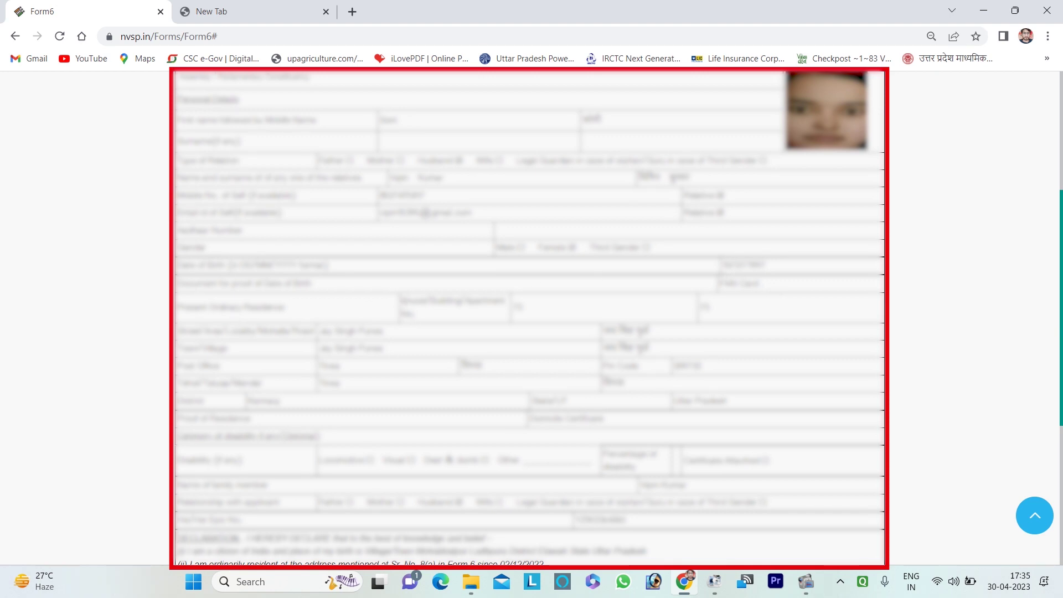
{"action": "scroll", "coordinate": [1061, 299], "scroll_direction": "down", "scroll_amount": 2}
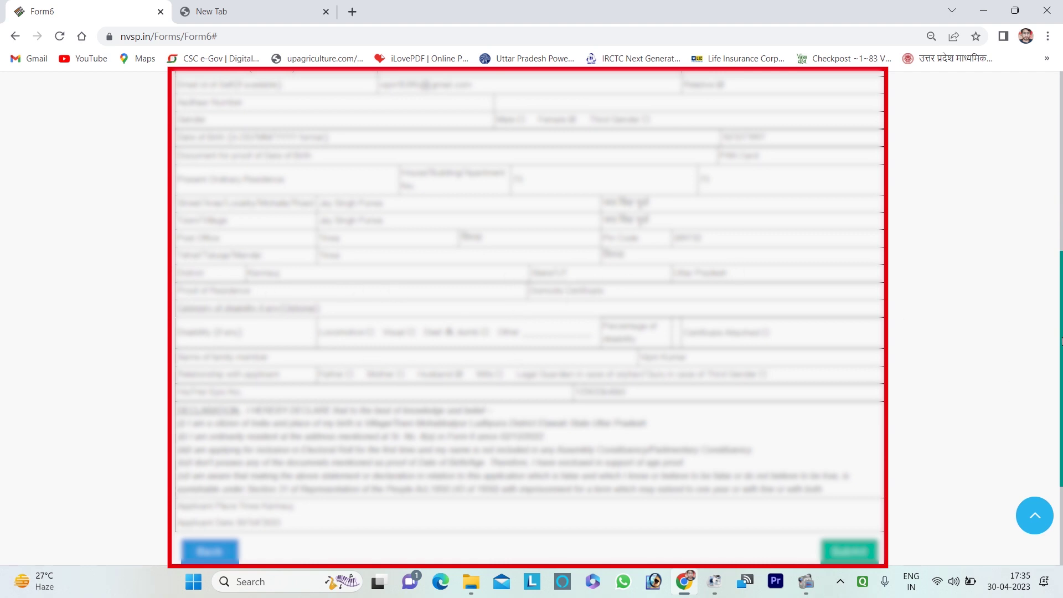
{"action": "scroll", "coordinate": [1061, 392], "scroll_direction": "down", "scroll_amount": 2}
{"action": "scroll", "coordinate": [1061, 393], "scroll_direction": "down", "scroll_amount": 1}
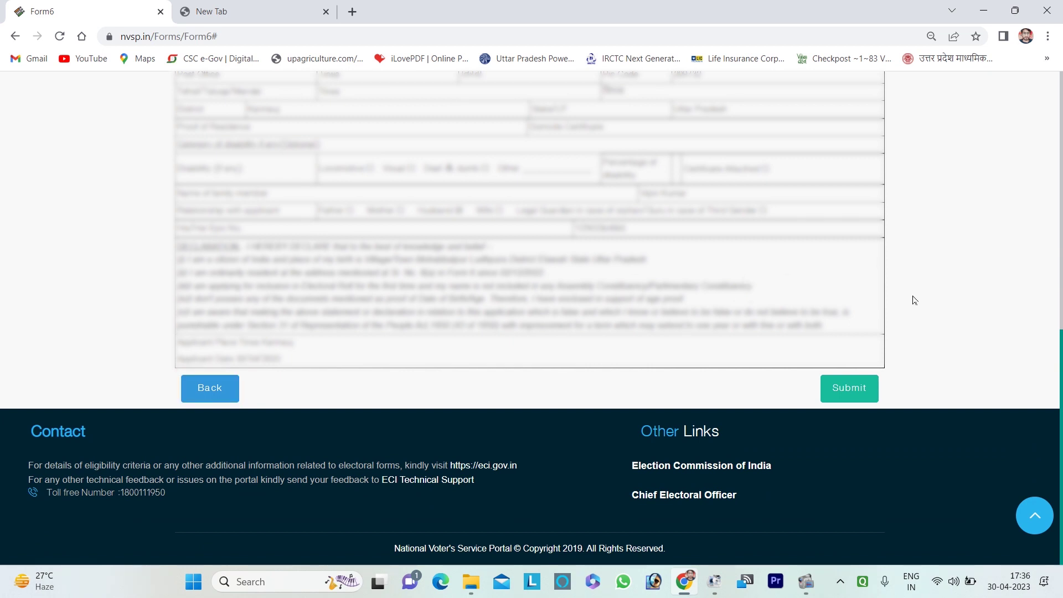
{"action": "left_click", "coordinate": [852, 390]}
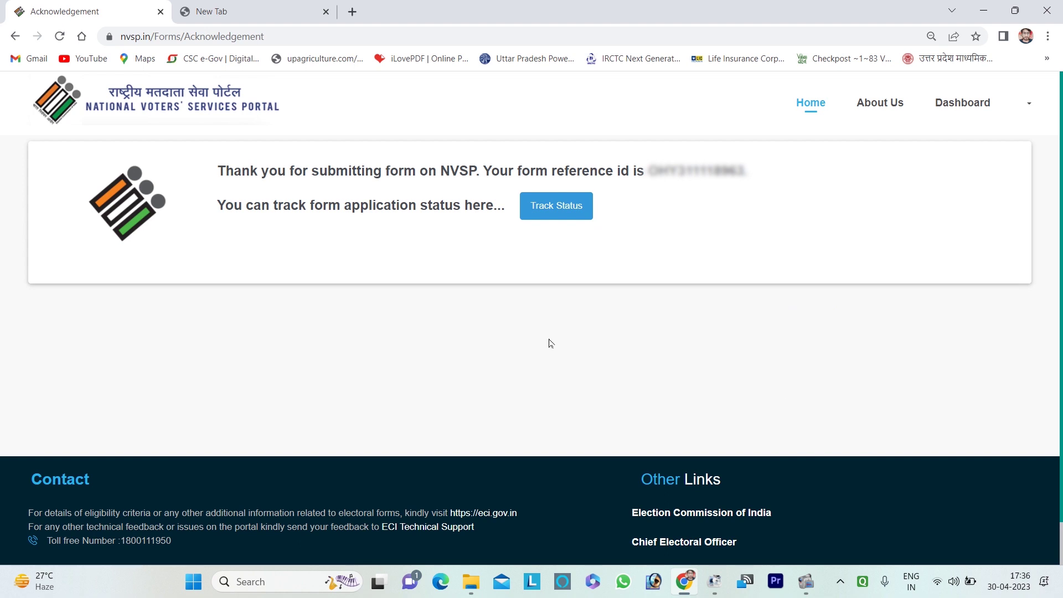
Highlight the thank-you message containing the form reference id
{"action": "left_click_drag", "start_coordinate": [219, 172], "coordinate": [749, 178]}
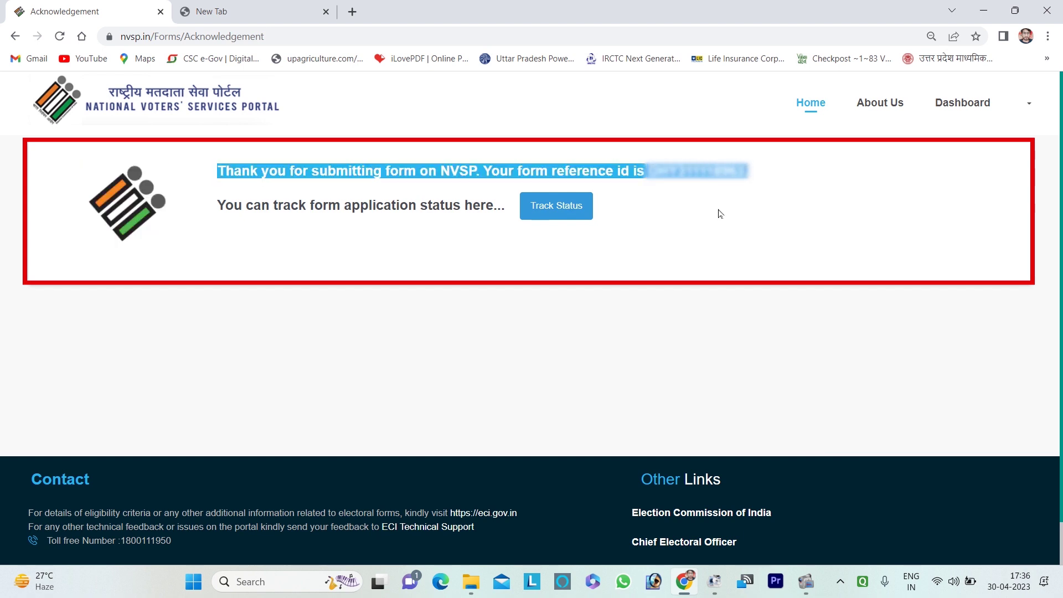